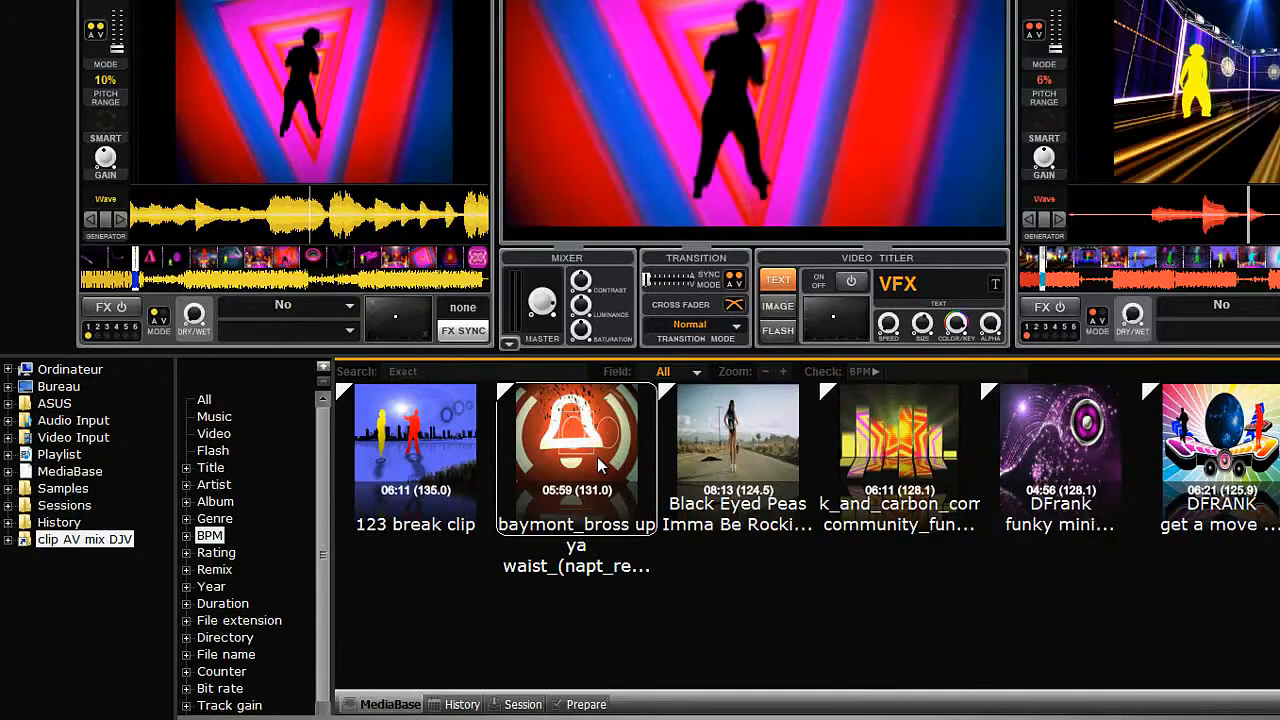
# Step: Add the baymont_bross up ya waist and community_funk clips to the Prepare playlist
pyautogui.rightClick(597, 457)
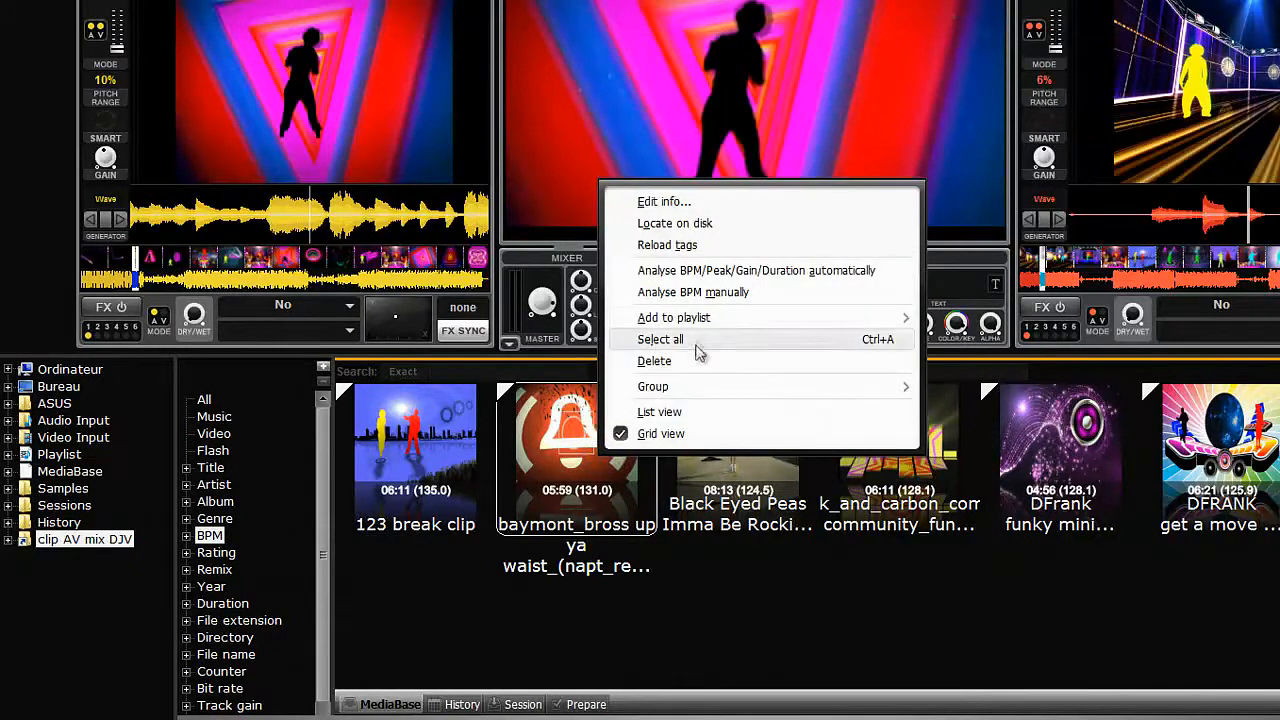
pyautogui.moveTo(705, 322)
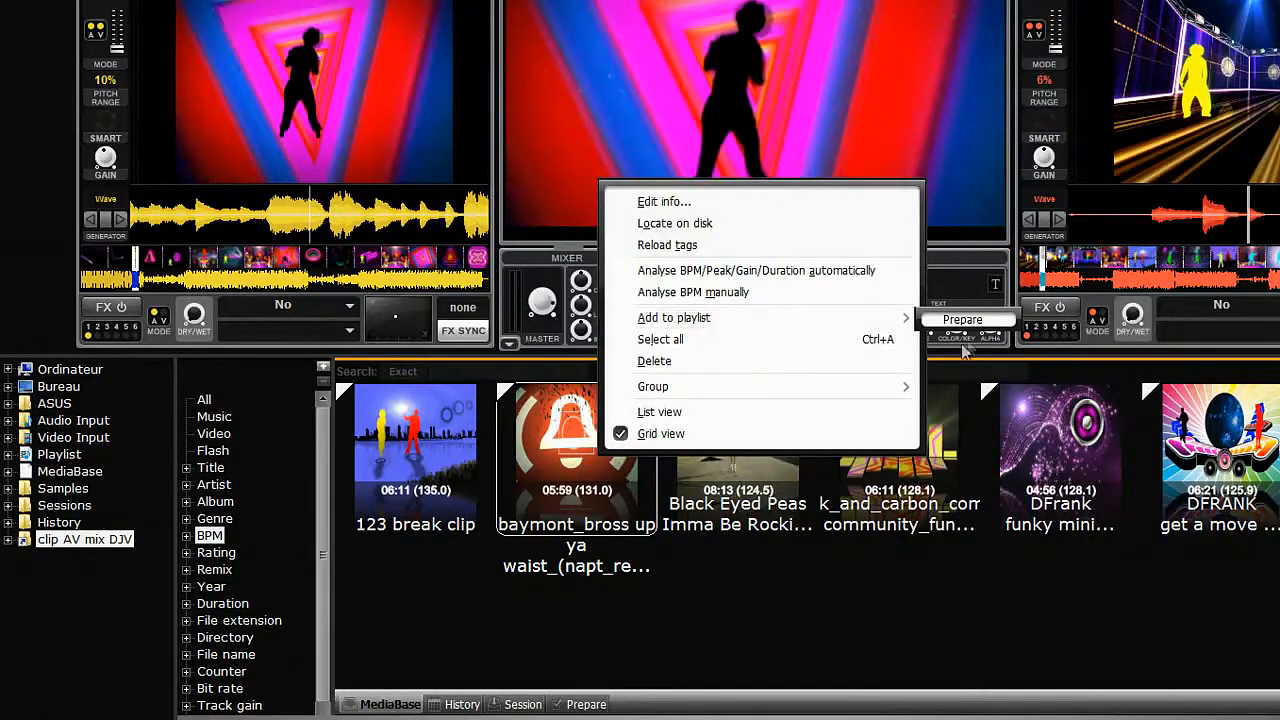
pyautogui.click(960, 320)
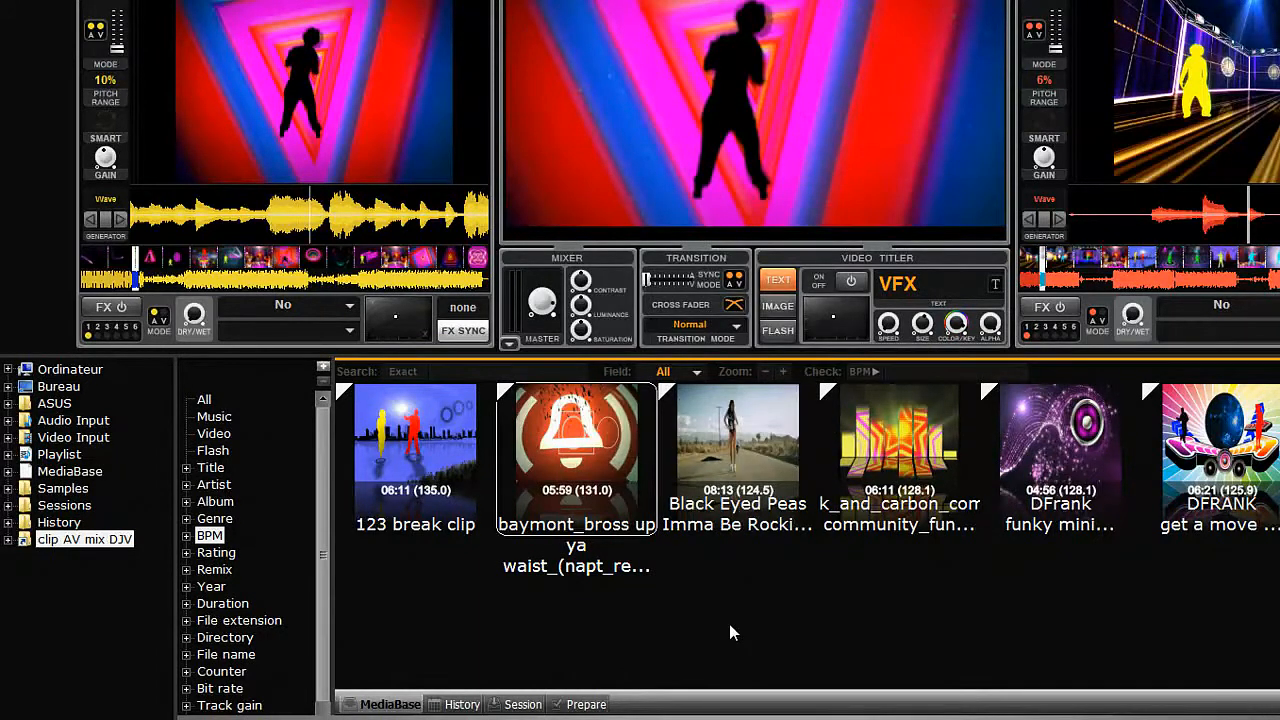
pyautogui.click(912, 450)
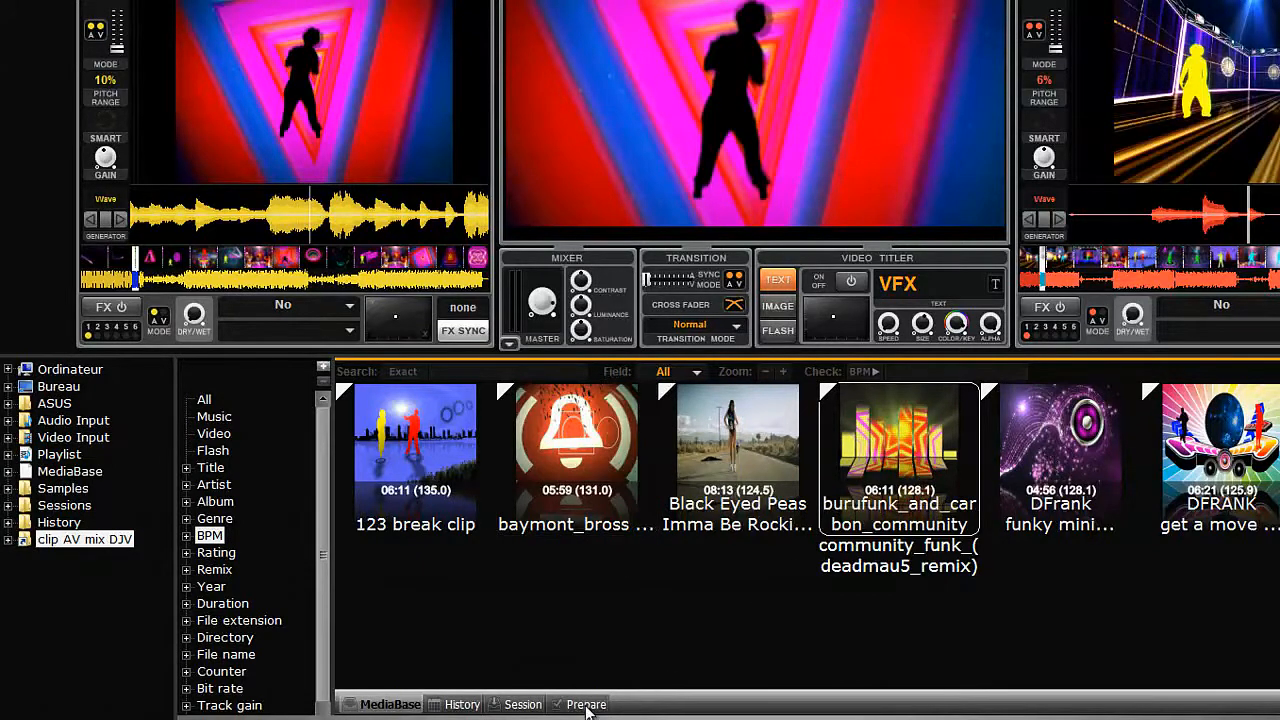
# Step: Switch the media collection to list view and add the community_funk track to the Prepare playlist again
pyautogui.rightClick(617, 625)
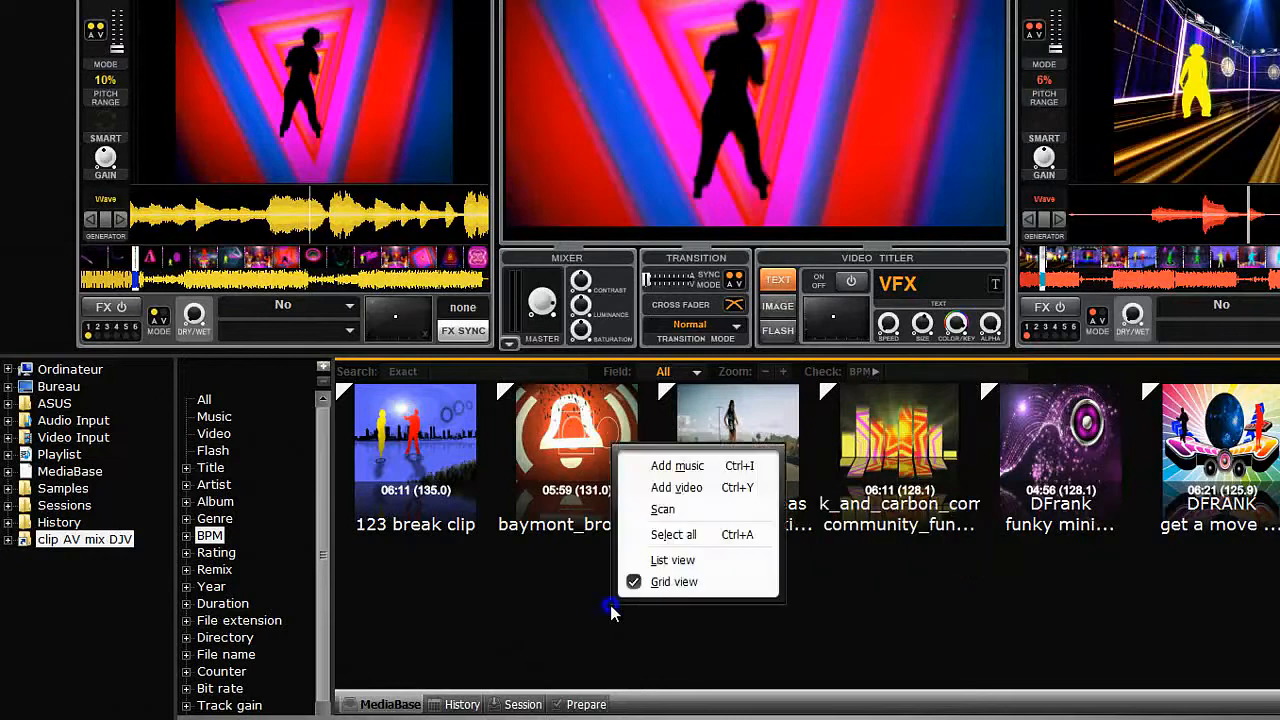
pyautogui.click(699, 562)
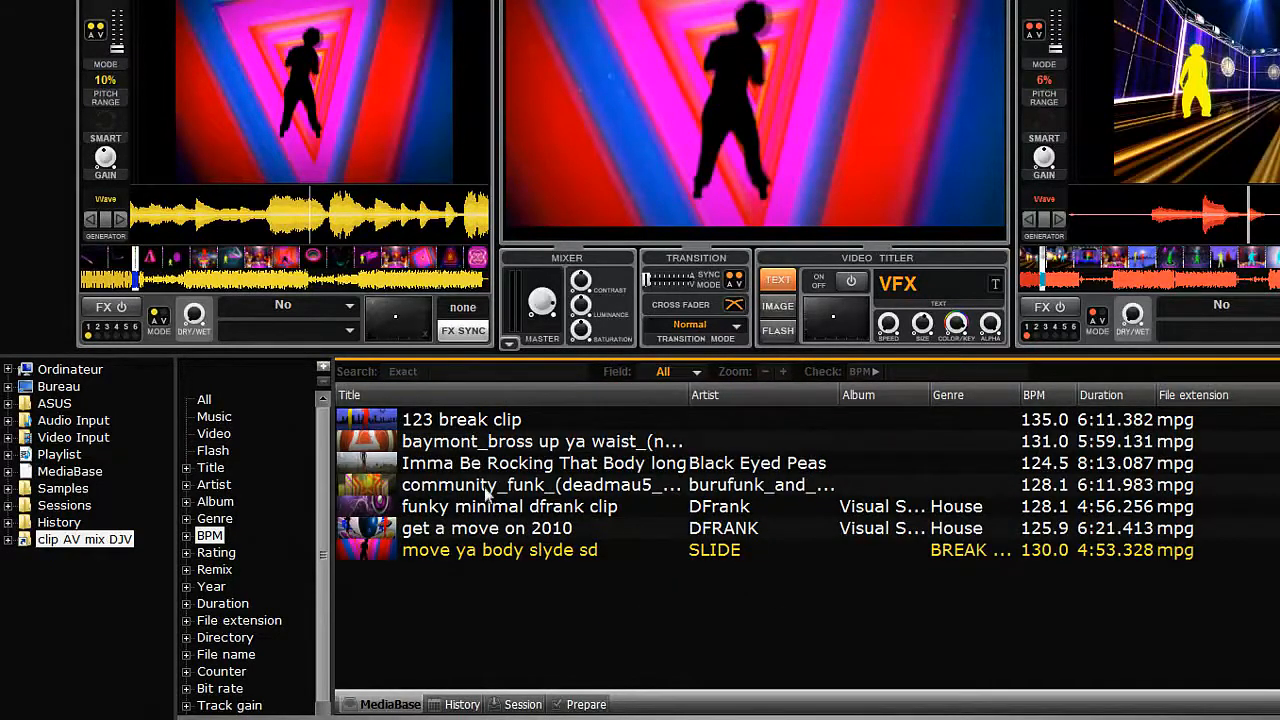
pyautogui.moveTo(483, 494); pyautogui.dragTo(590, 711)
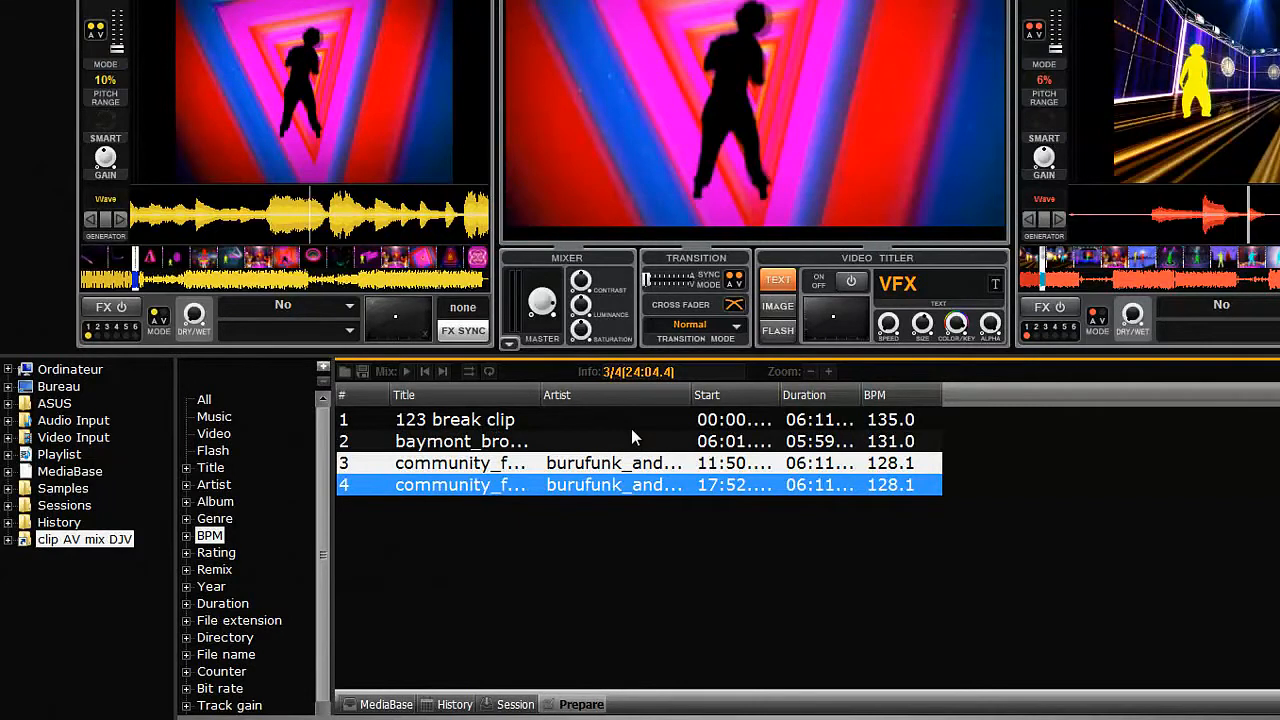
pyautogui.click(473, 422)
pyautogui.rightClick(473, 422)
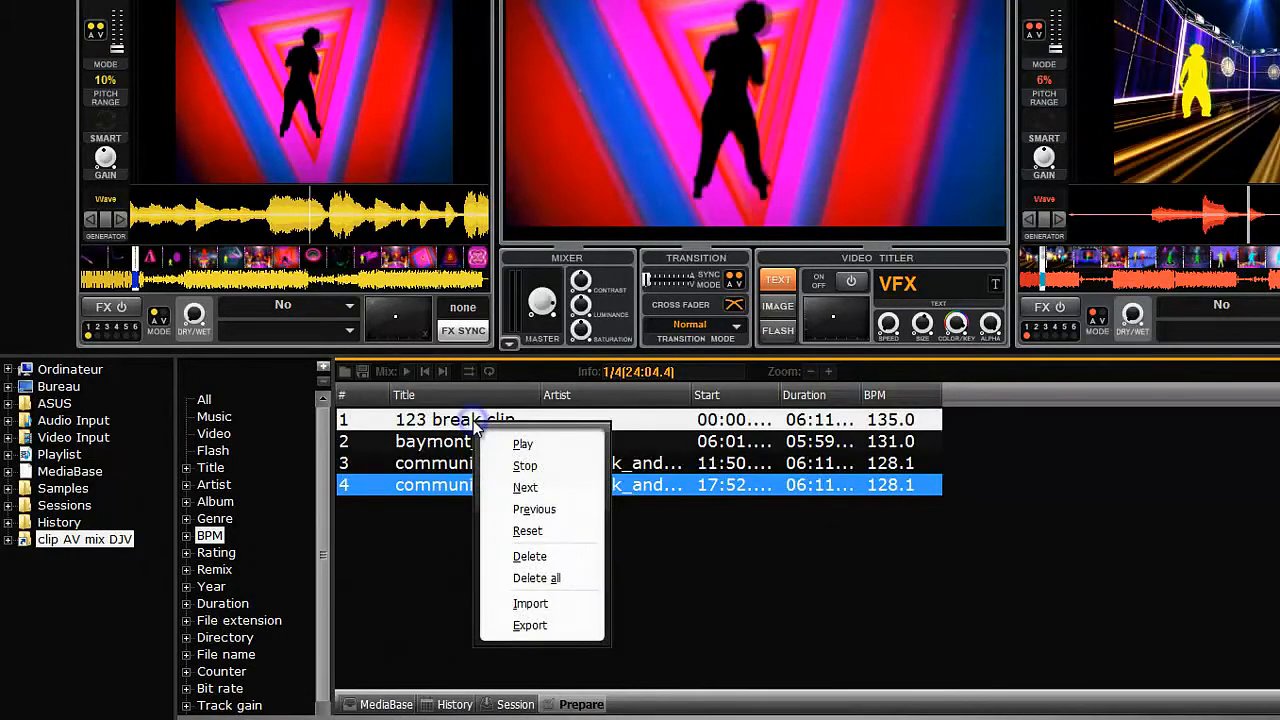
# Step: Duplicate the Prepare playlist, name the copy "break" and open it
pyautogui.rightClick(588, 702)
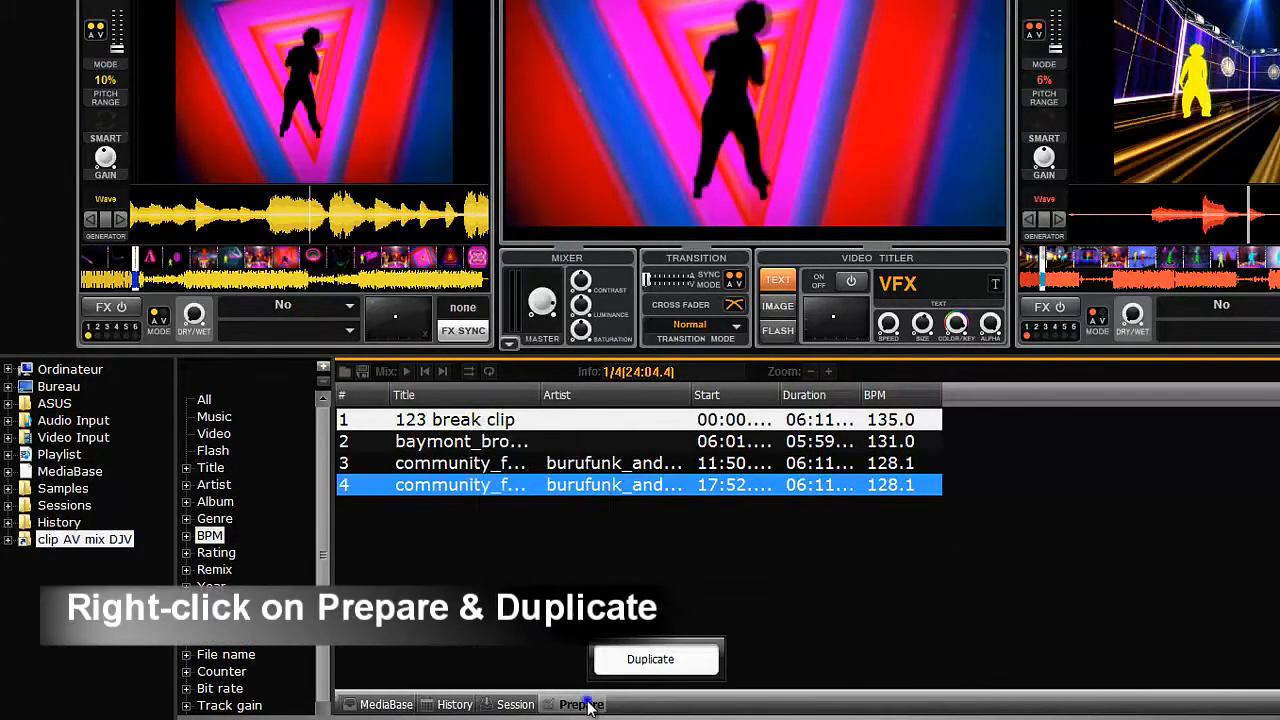
pyautogui.click(636, 661)
pyautogui.write('1')
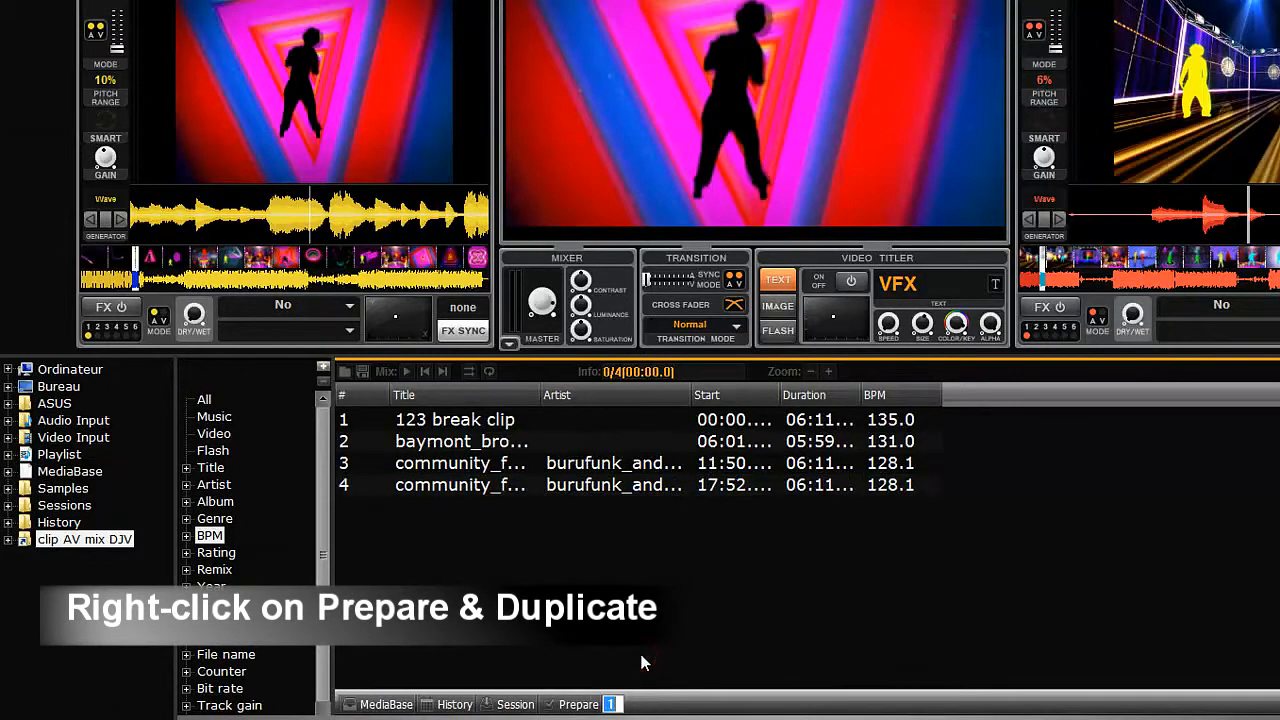
pyautogui.write('bre')
pyautogui.write('ak')
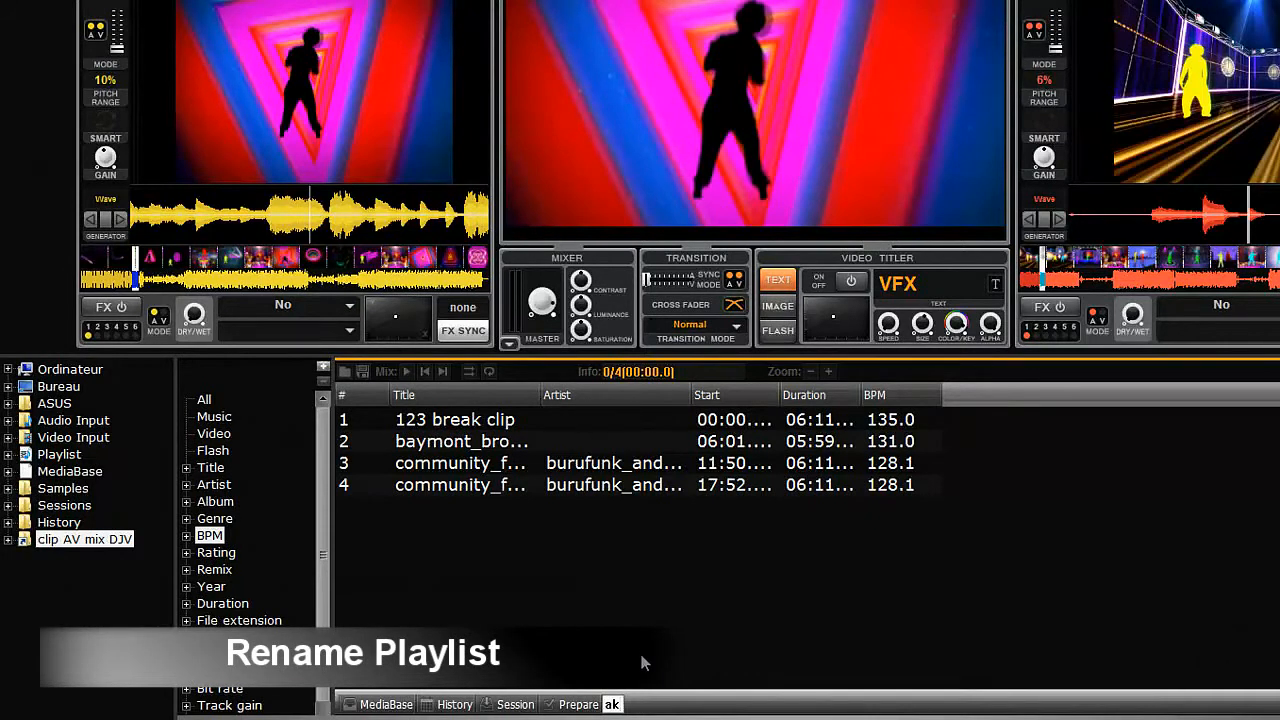
pyautogui.click(650, 656)
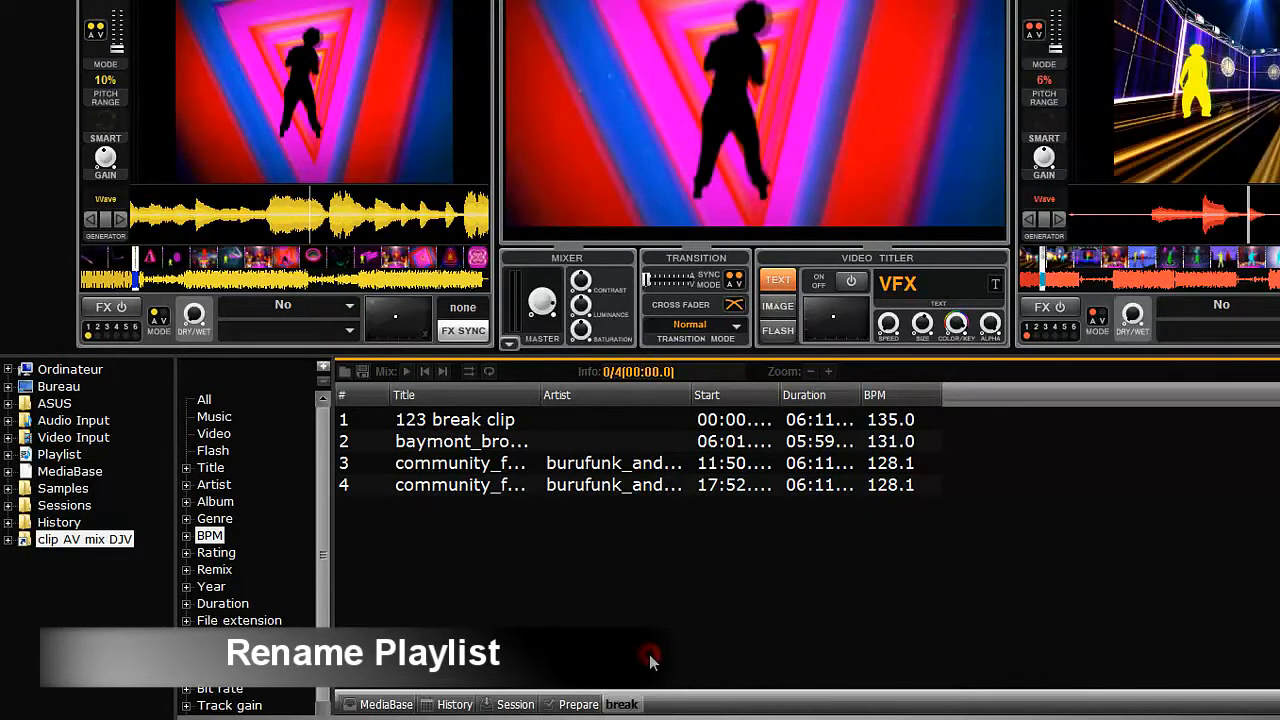
pyautogui.click(623, 708)
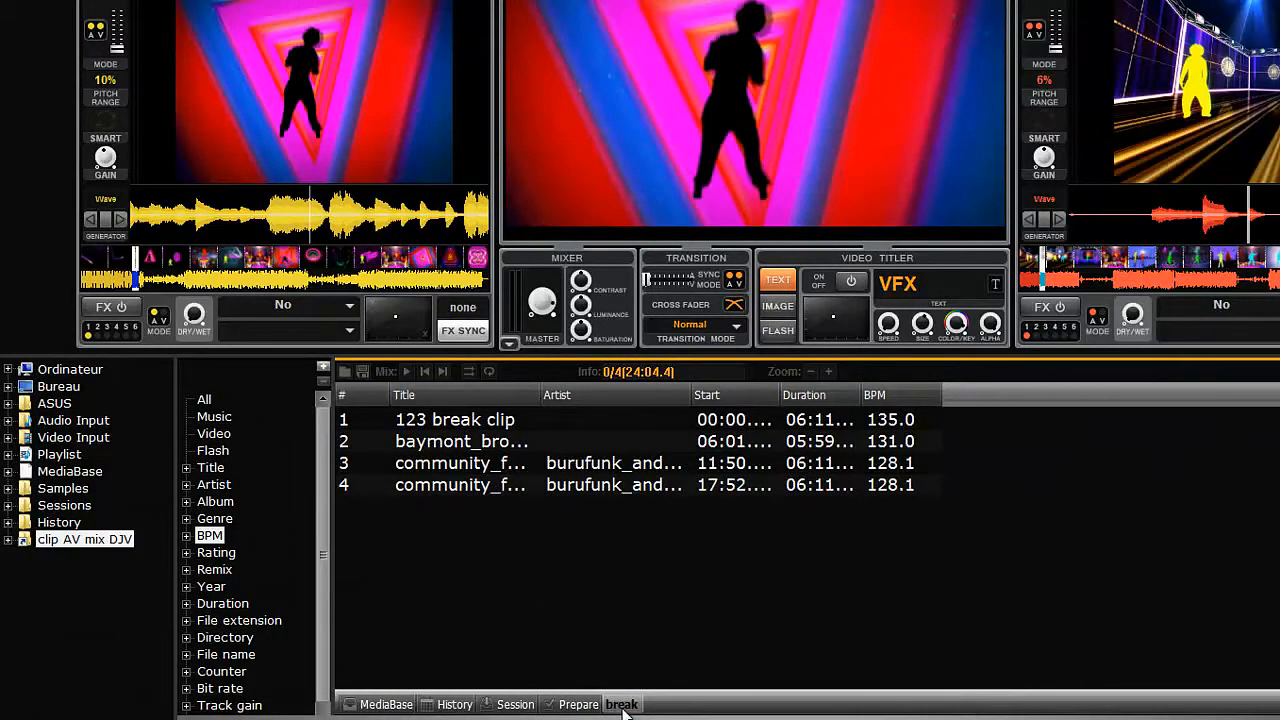
pyautogui.click(623, 709)
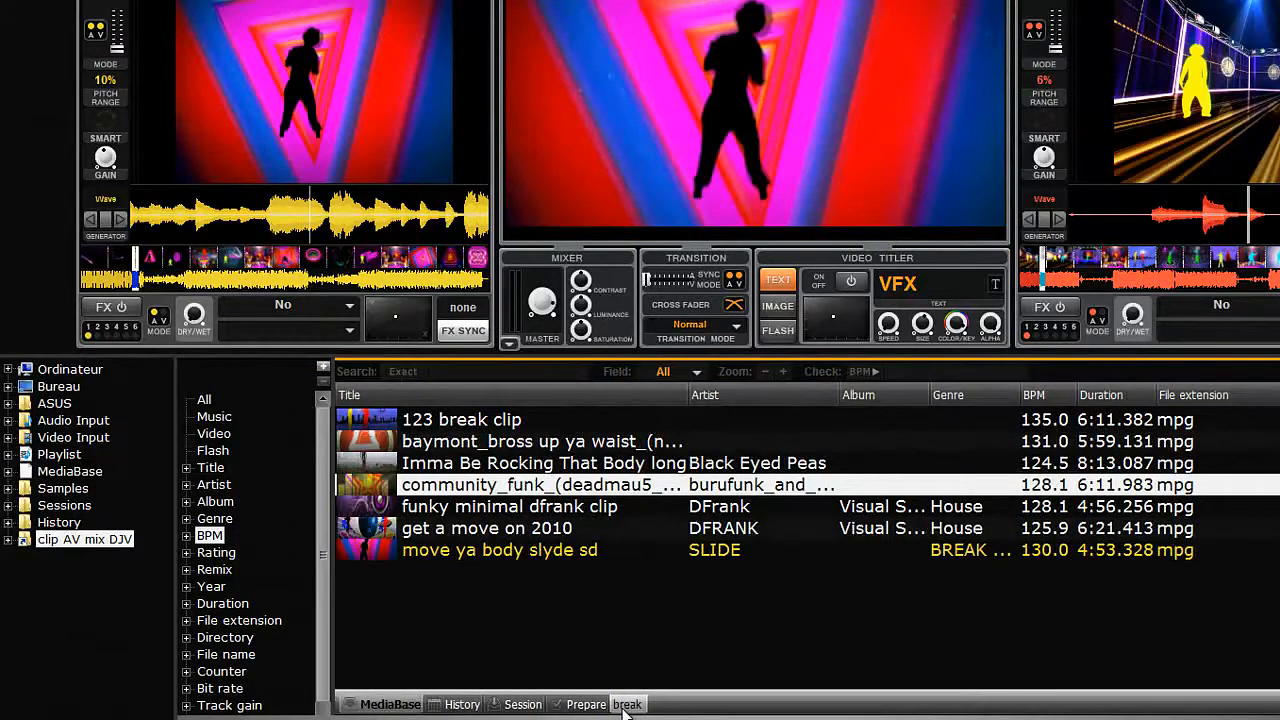
# Step: Create a group named "comp personal" from the funky minimal dfrank clip in the media collection
pyautogui.click(565, 512)
pyautogui.rightClick(566, 512)
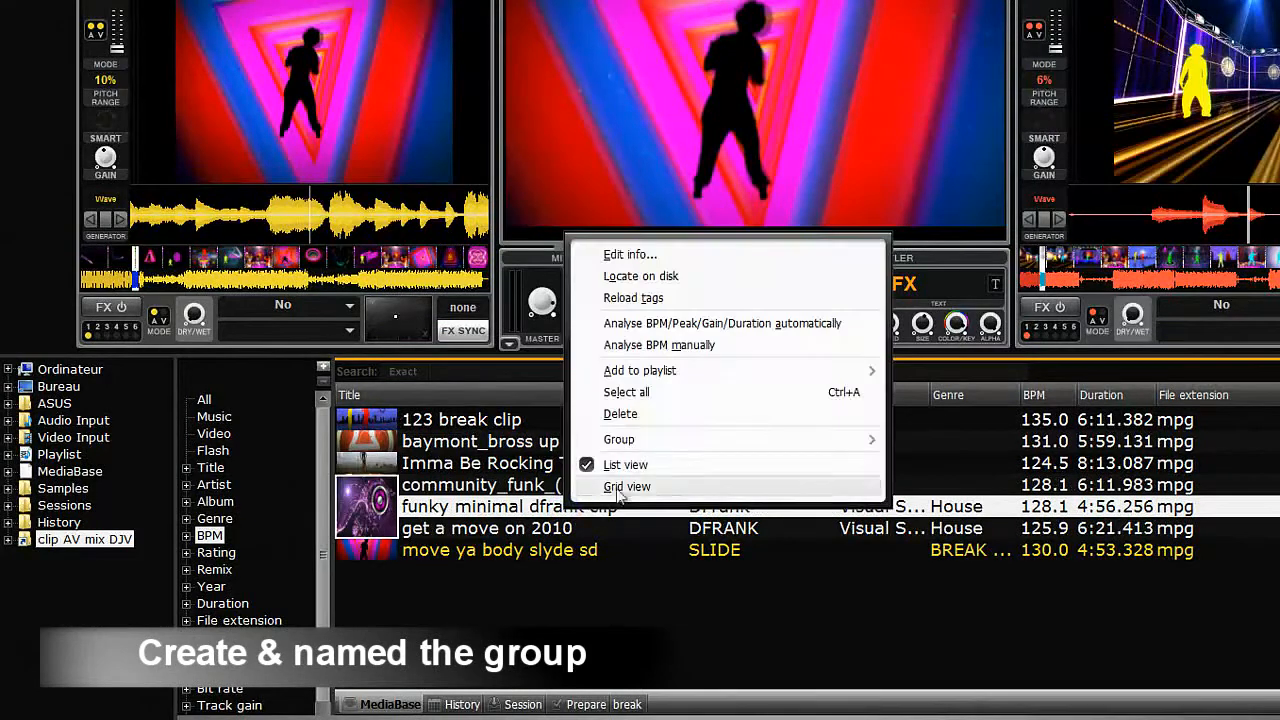
pyautogui.moveTo(660, 440)
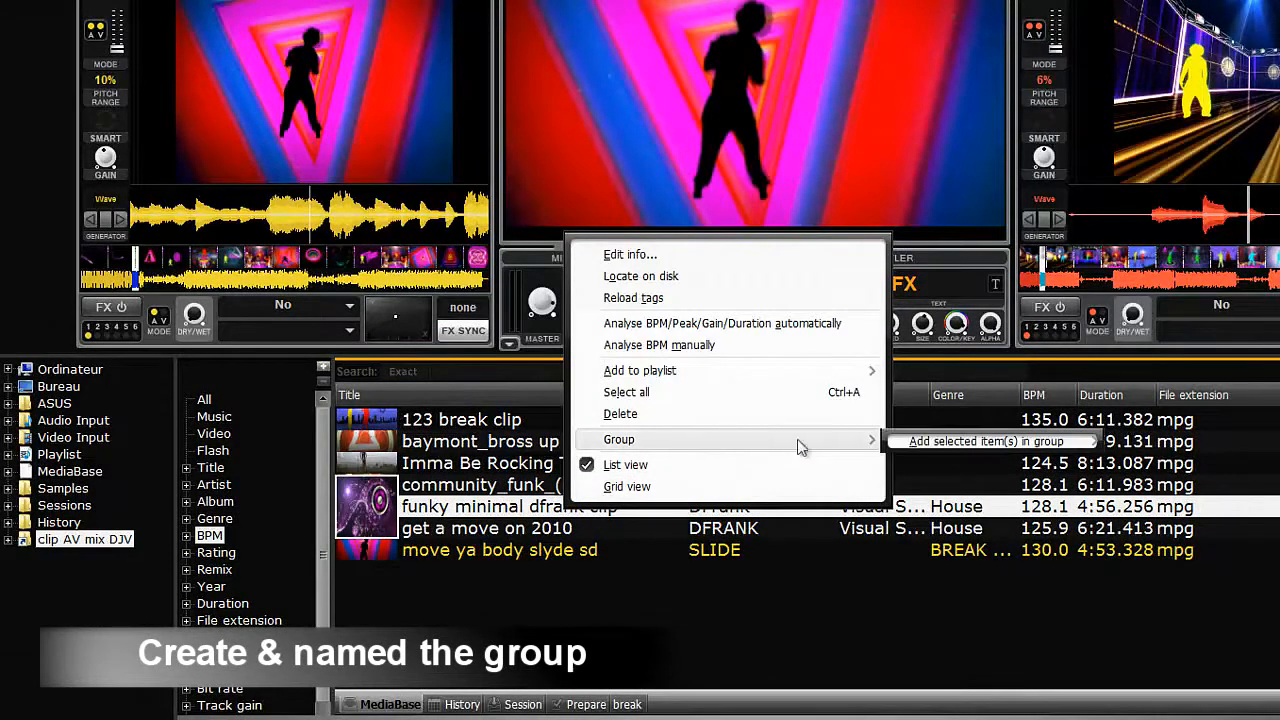
pyautogui.moveTo(940, 447)
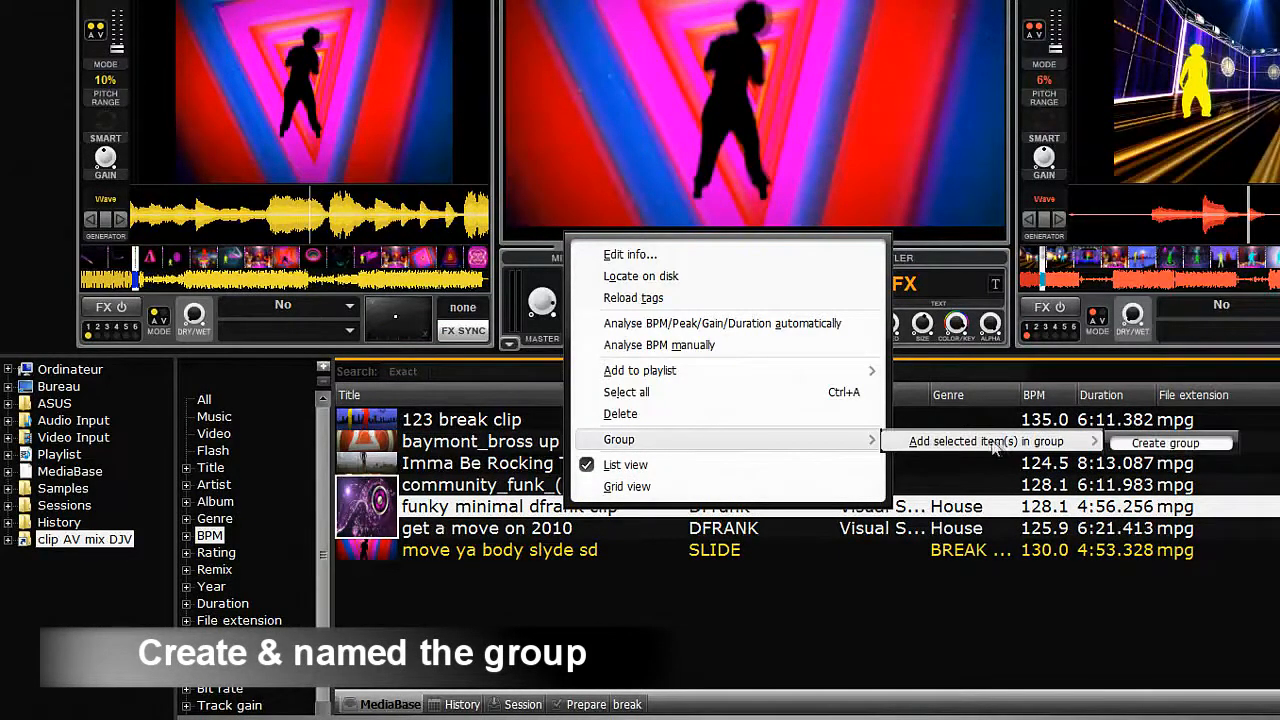
pyautogui.click(1167, 443)
pyautogui.write('d')
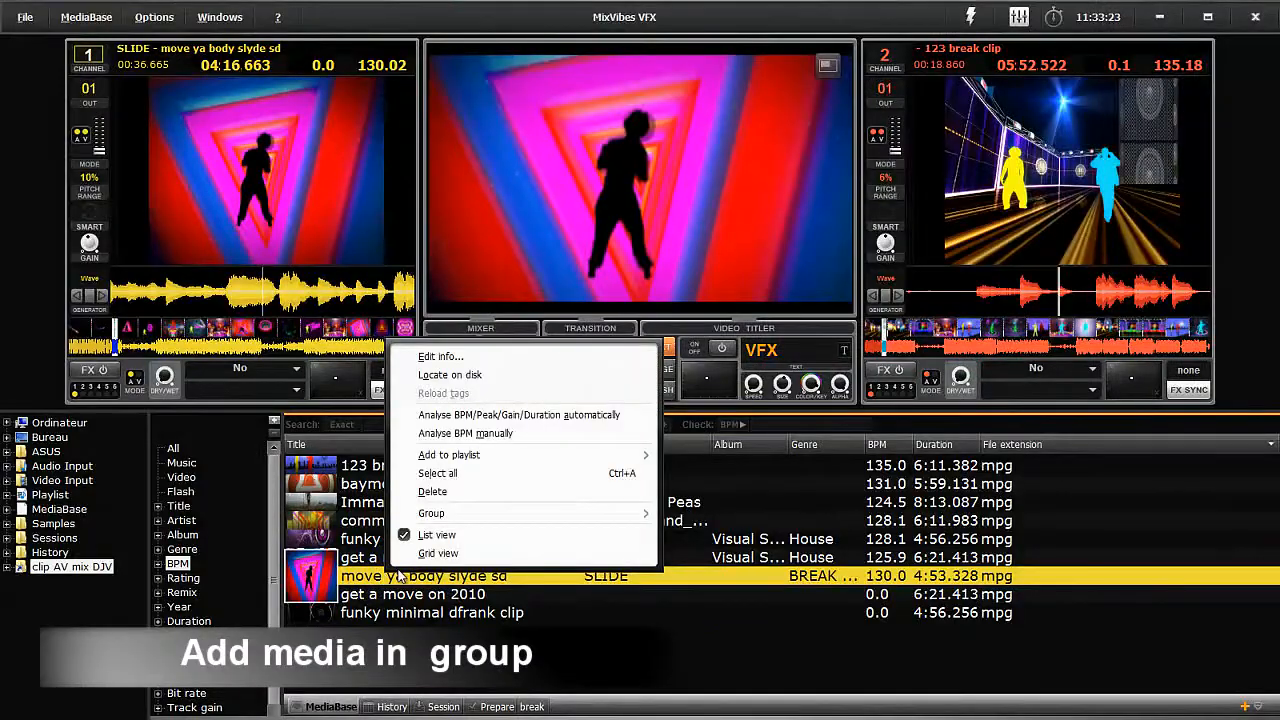
# Step: Add move ya body slyde sd to the comp personal group and open the options for get a move on 2010
pyautogui.moveTo(450, 515)
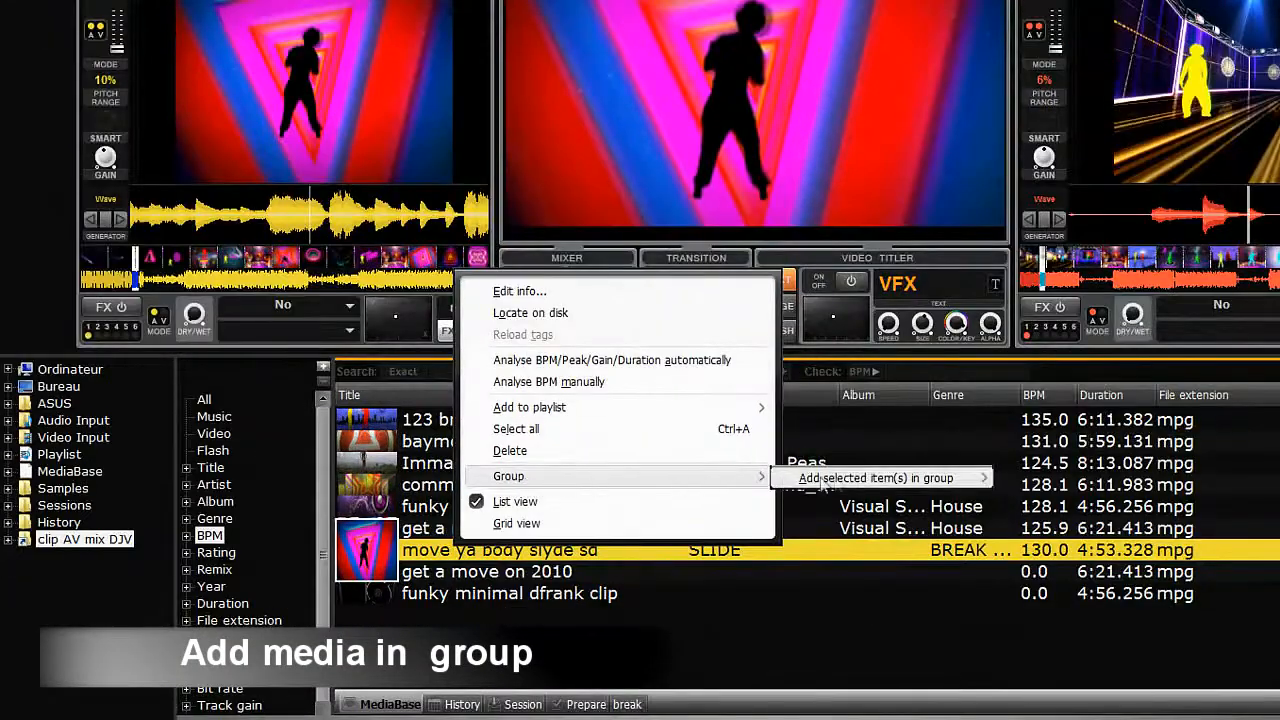
pyautogui.moveTo(743, 518)
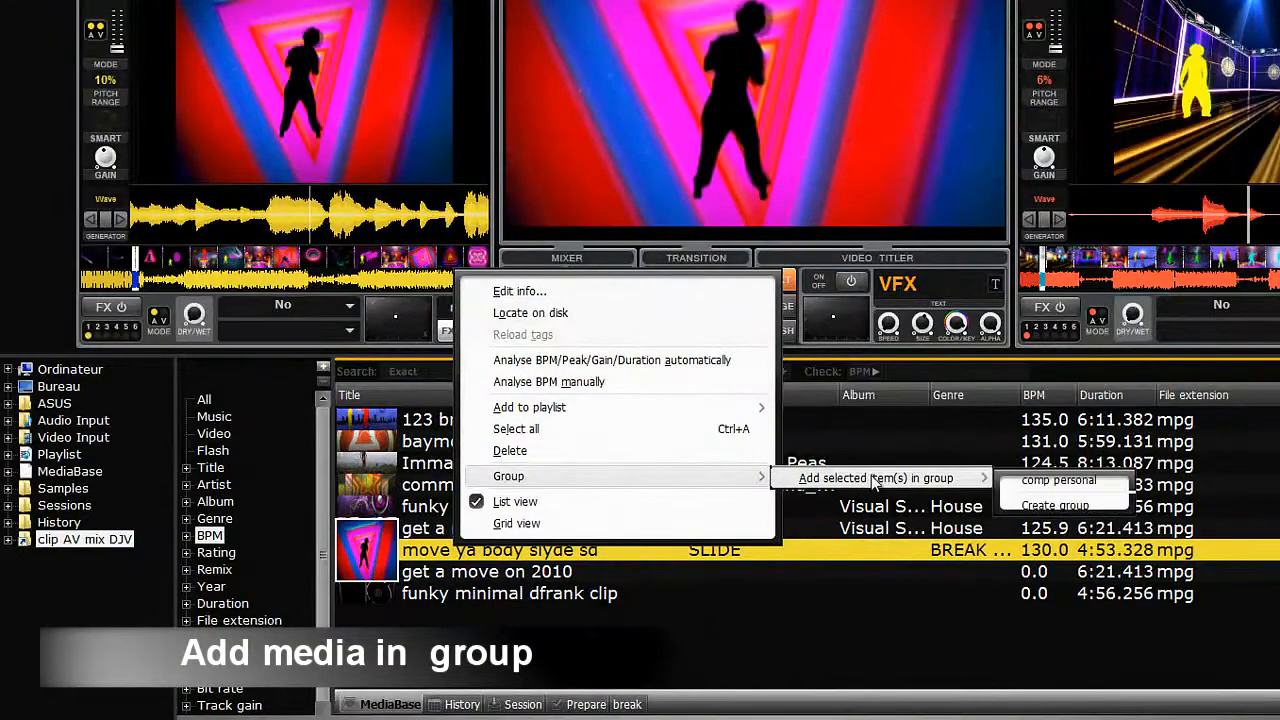
pyautogui.click(1050, 481)
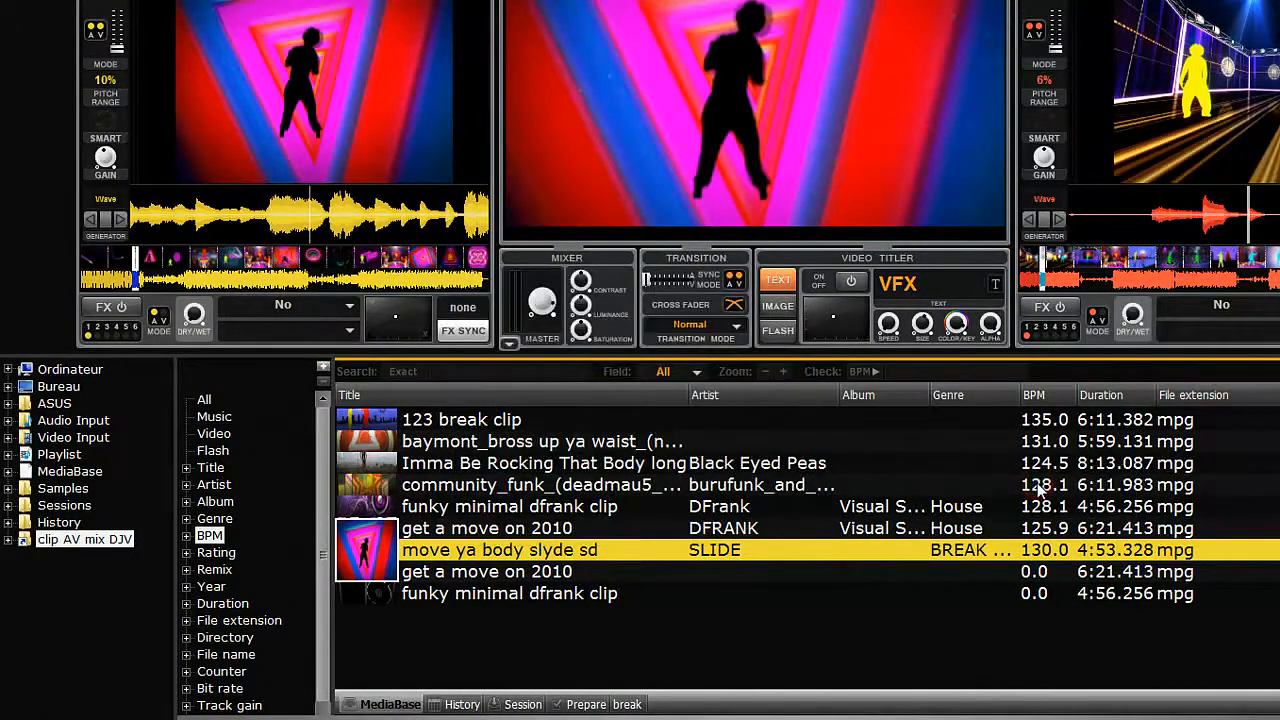
pyautogui.click(469, 530)
pyautogui.rightClick(469, 530)
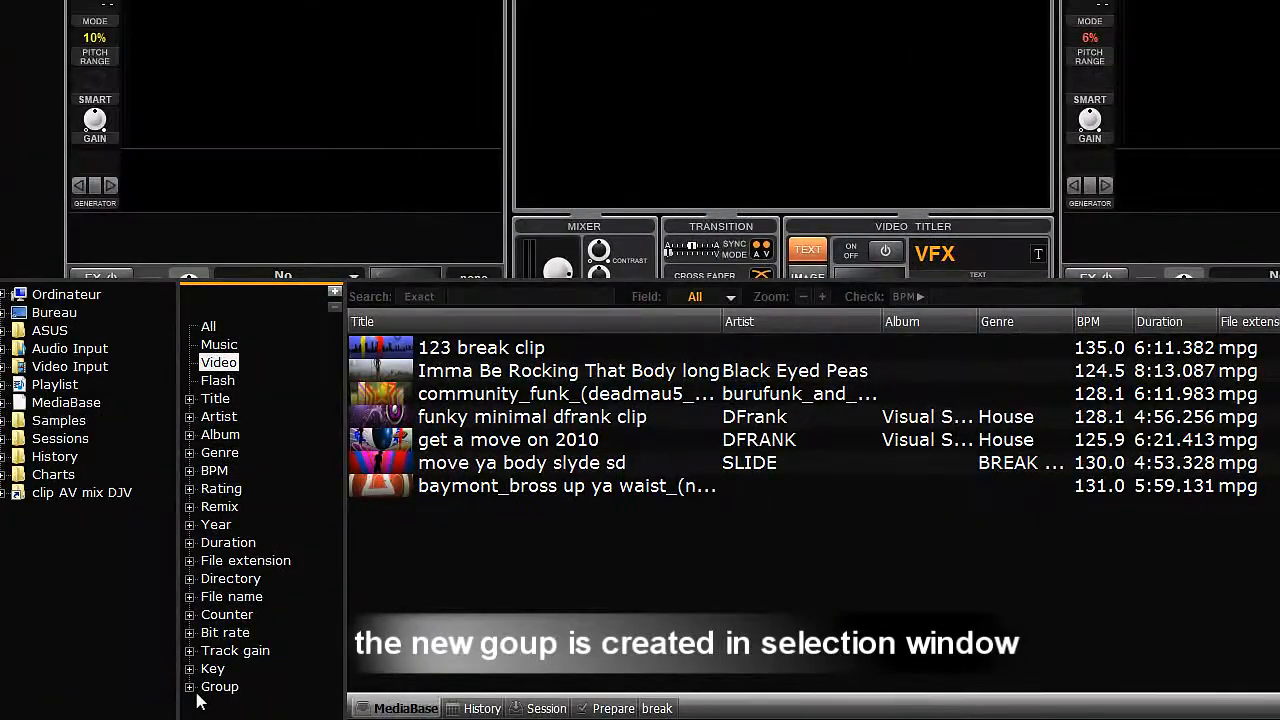
# Step: Expand the Group category in the media filters to view its groups and collapse it again
pyautogui.click(190, 687)
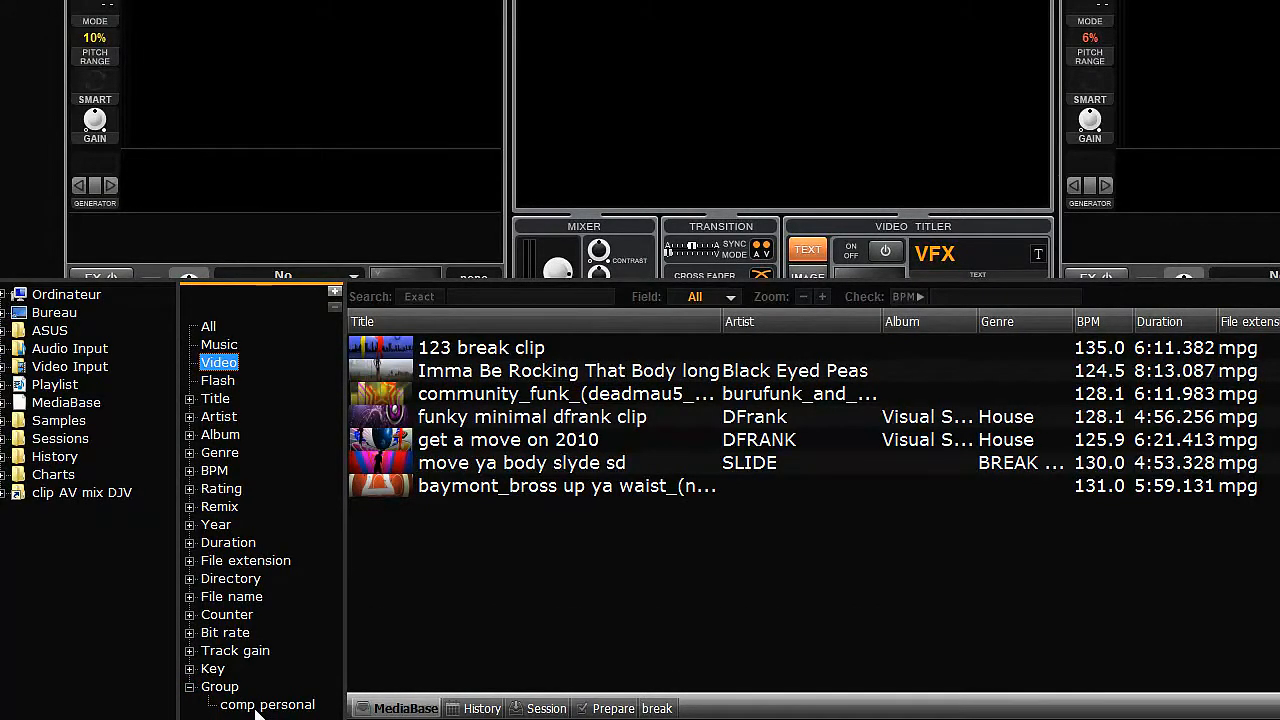
pyautogui.click(190, 687)
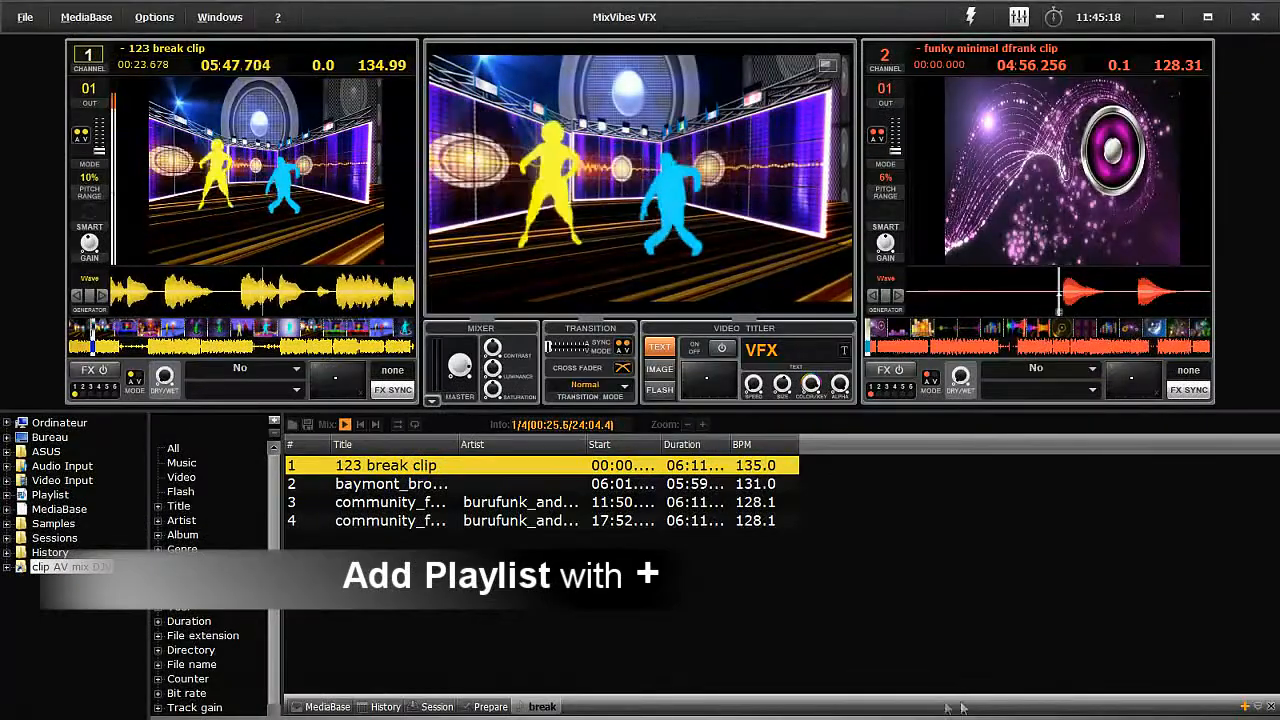
# Step: Create a new empty playlist and name it "tuto playlist"
pyautogui.click(1246, 706)
pyautogui.doubleClick(538, 707)
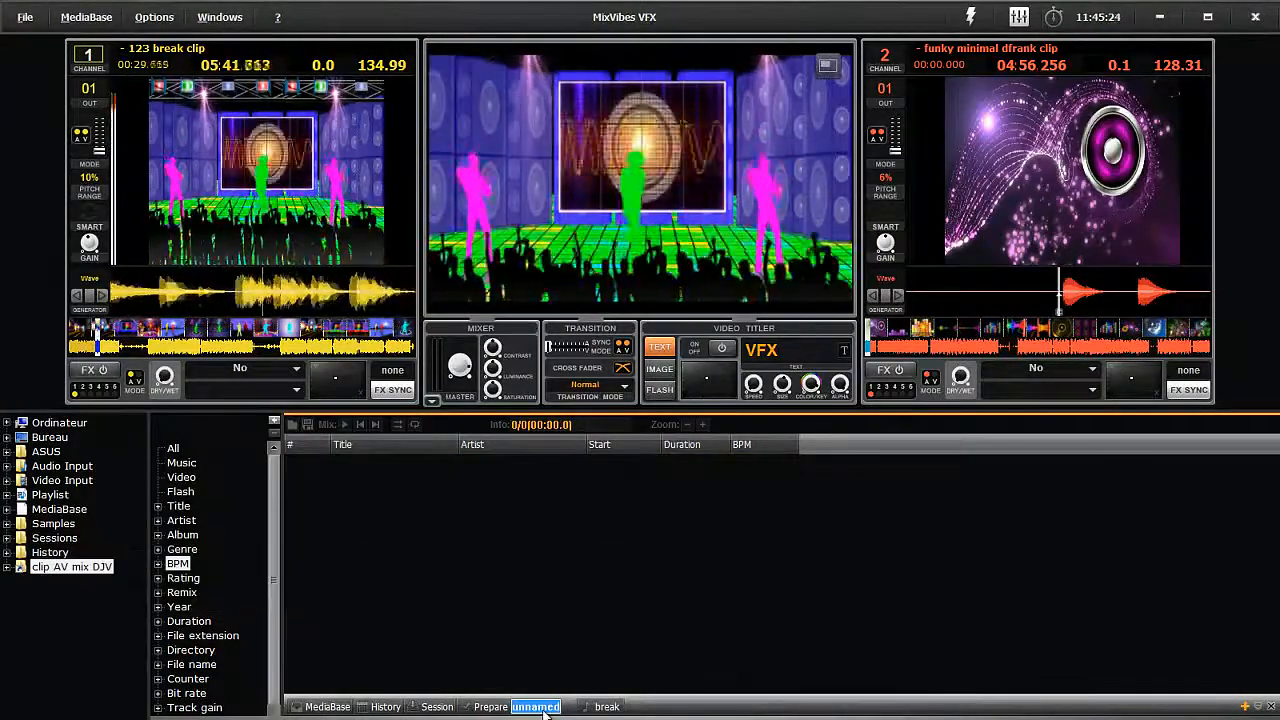
pyautogui.press('BackSpace')
pyautogui.write('tuto')
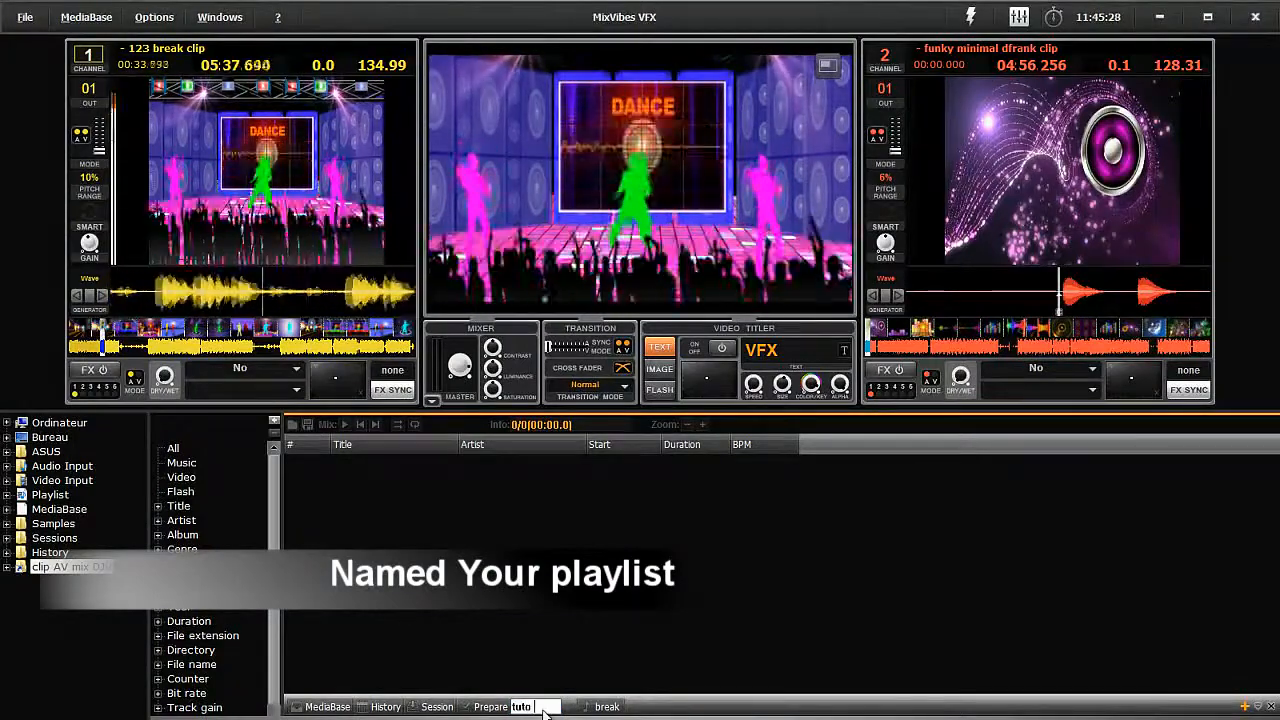
pyautogui.write(' play')
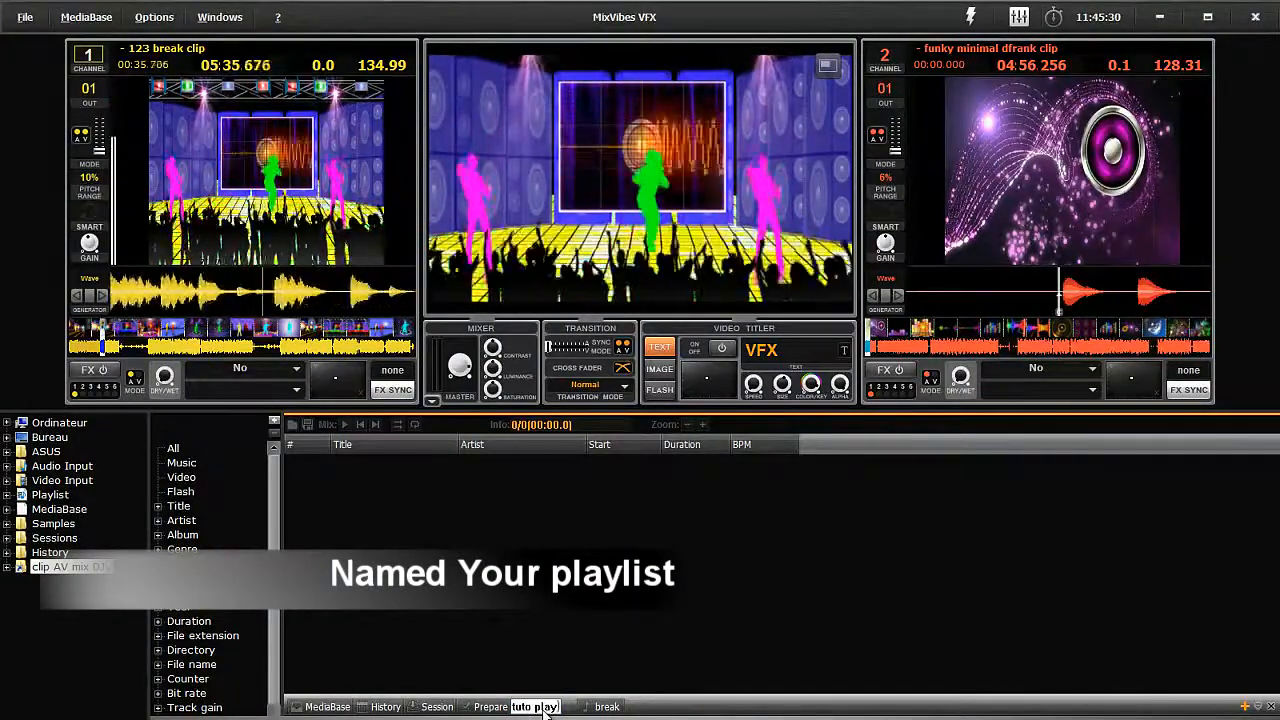
pyautogui.write('list')
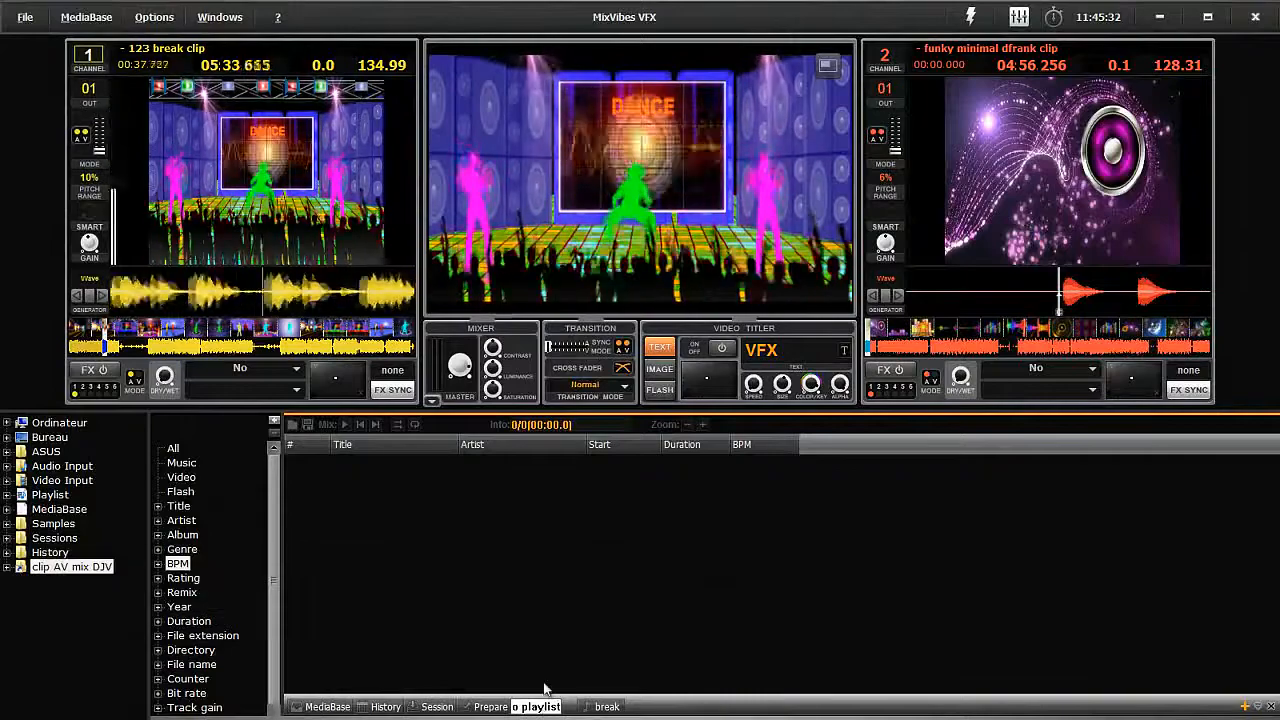
pyautogui.press('Return')
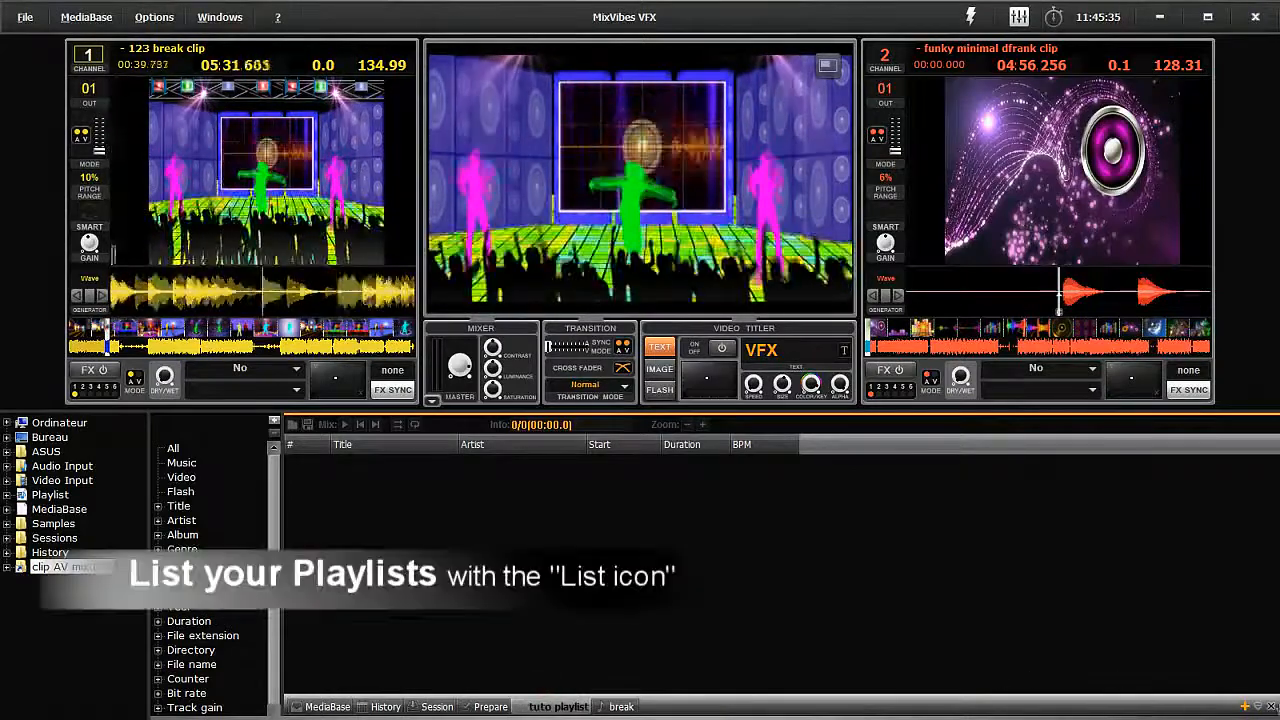
# Step: View the list of available playlists and delete the tuto playlist
pyautogui.click(1260, 708)
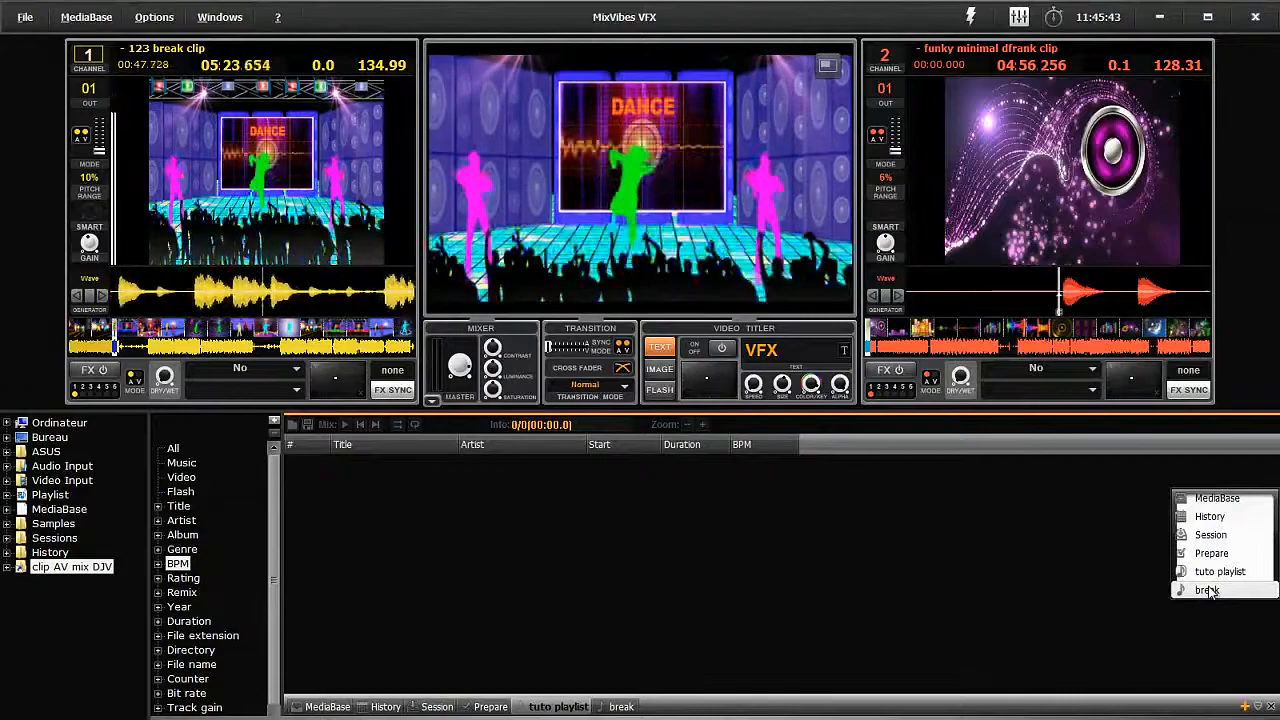
pyautogui.click(1210, 643)
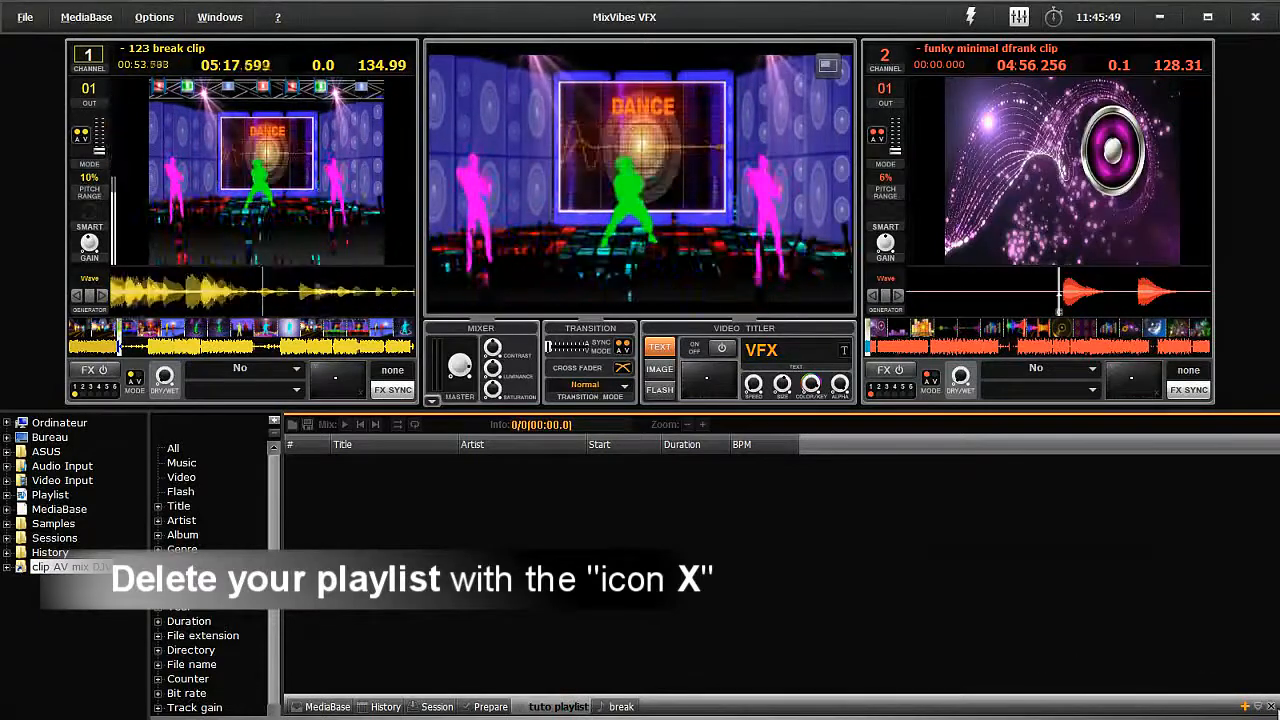
pyautogui.click(1272, 706)
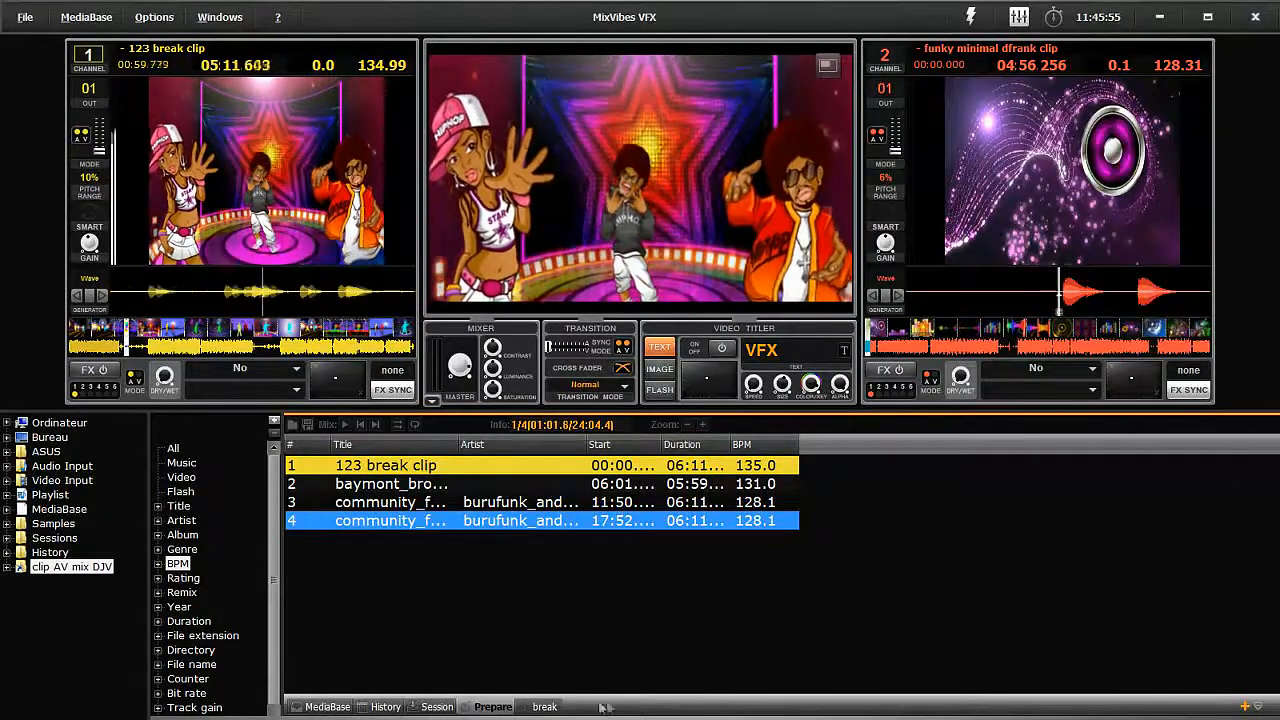
# Step: Open the break playlist and duplicate it
pyautogui.click(545, 707)
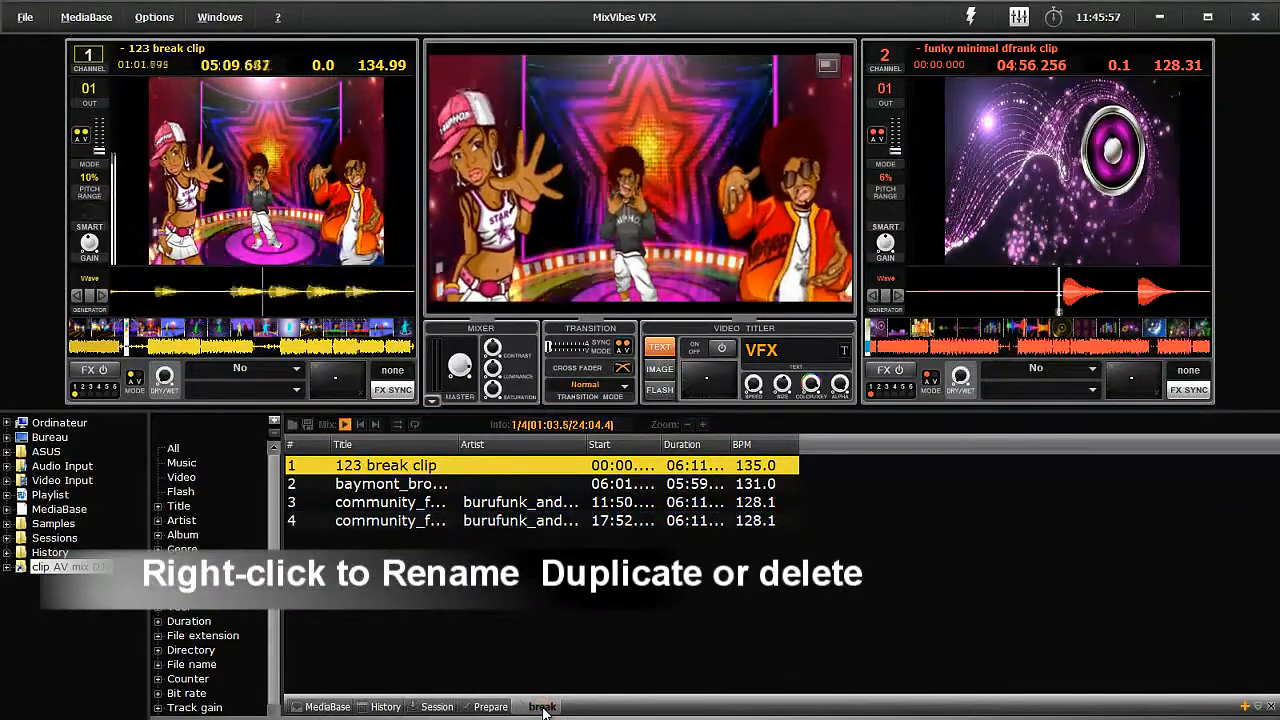
pyautogui.rightClick(543, 707)
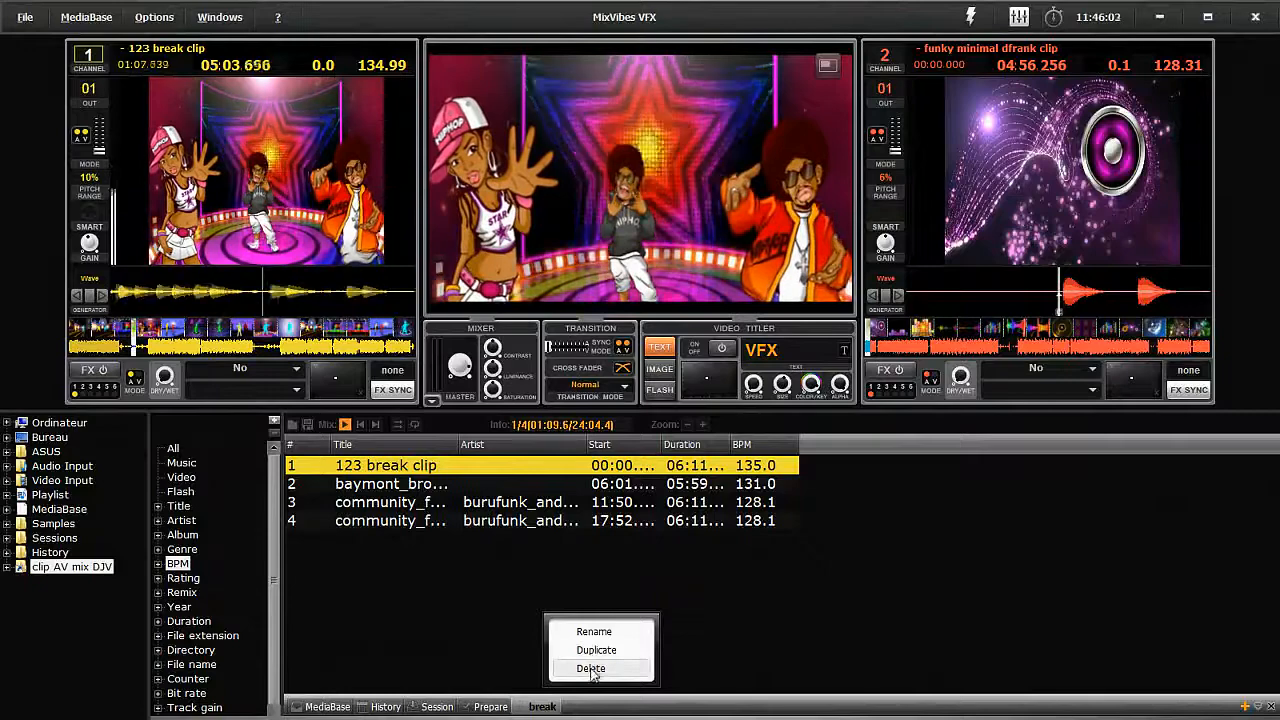
pyautogui.click(596, 649)
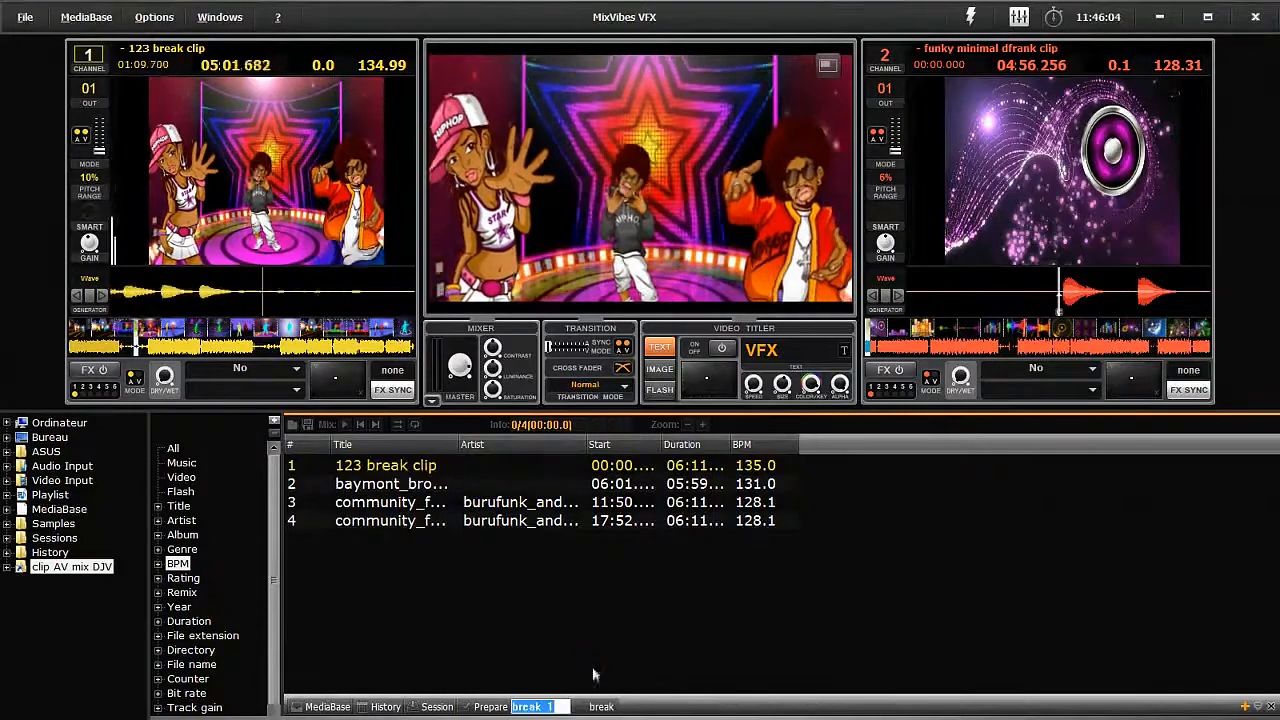
# Step: Delete the duplicated playlist "break 1" and confirm its removal
pyautogui.click(557, 709)
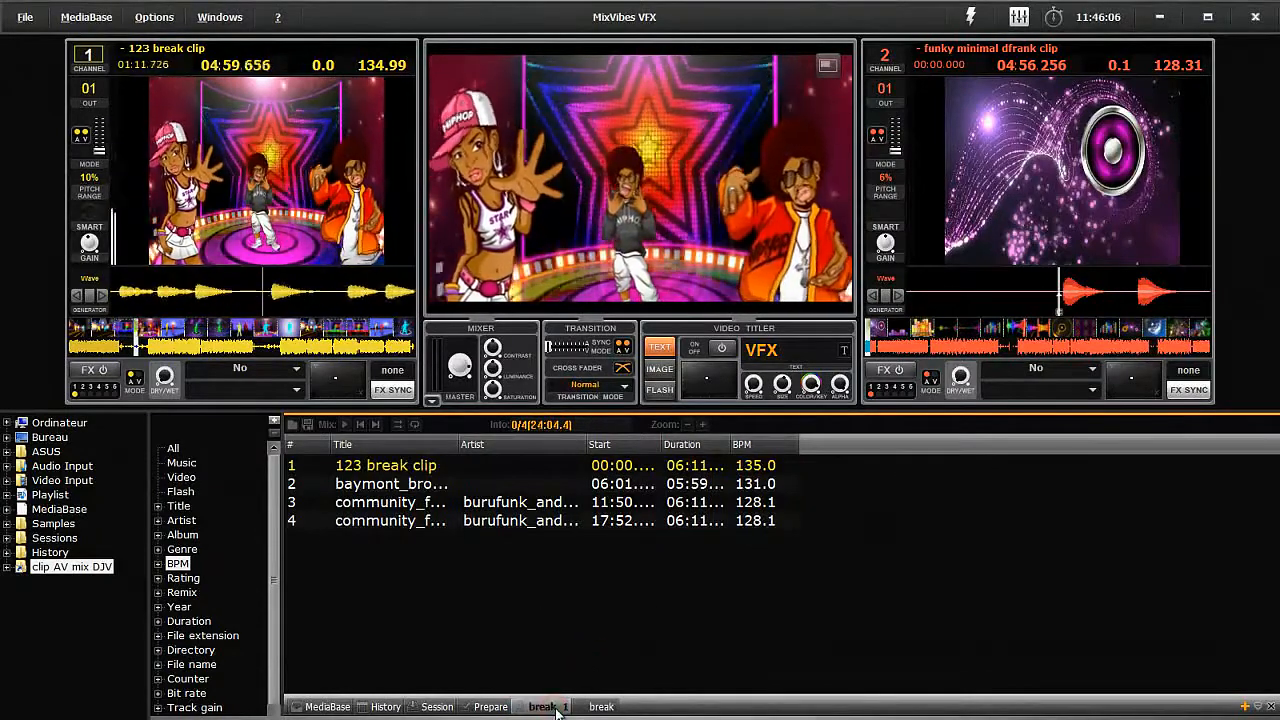
pyautogui.rightClick(557, 709)
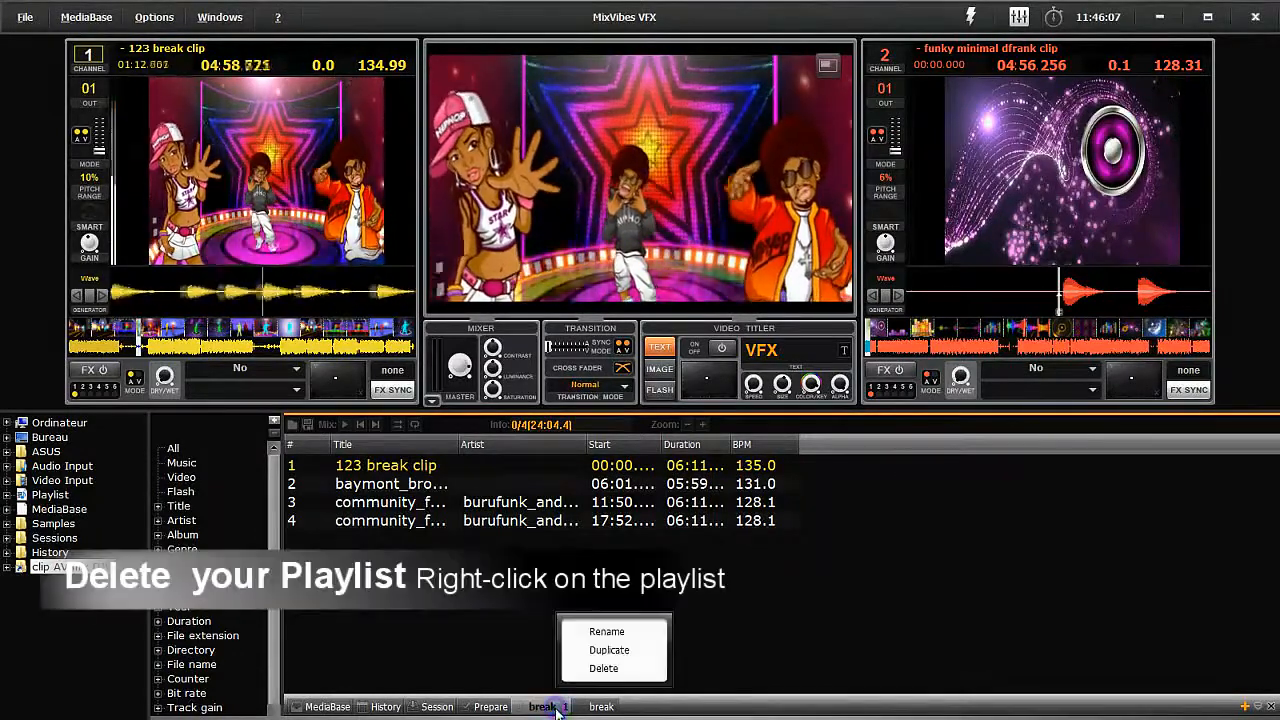
pyautogui.click(603, 668)
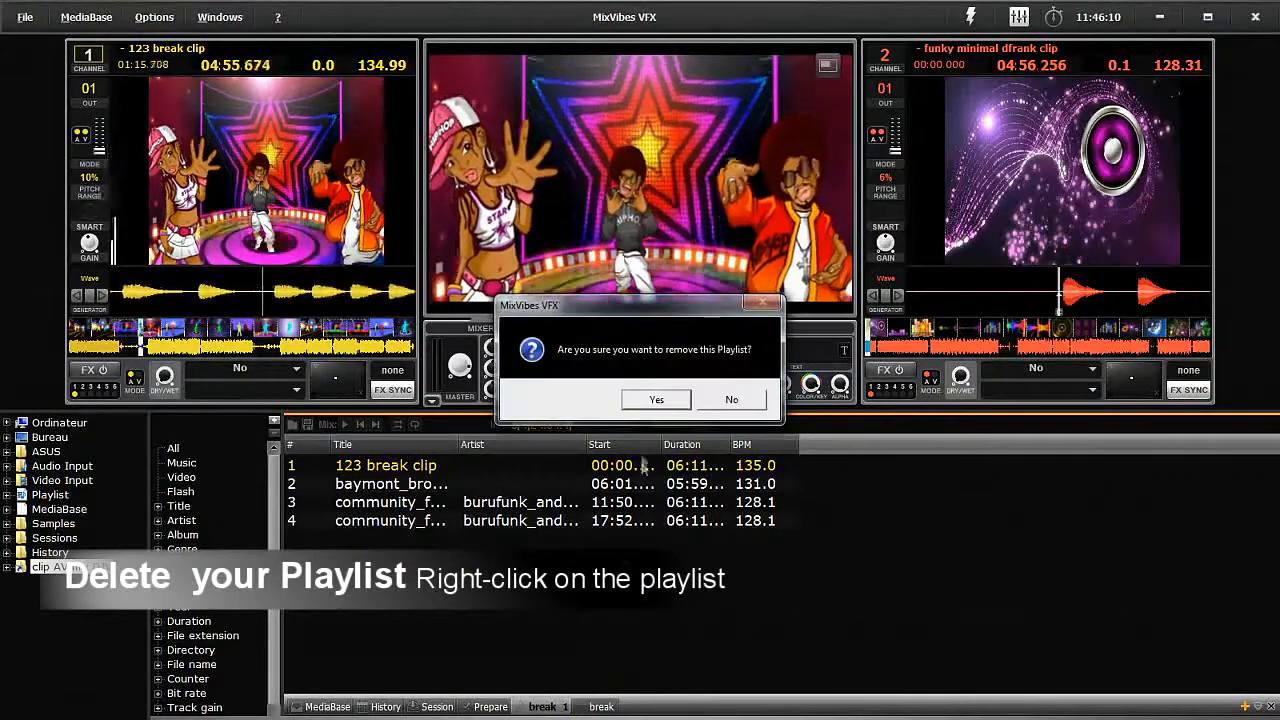
pyautogui.click(650, 400)
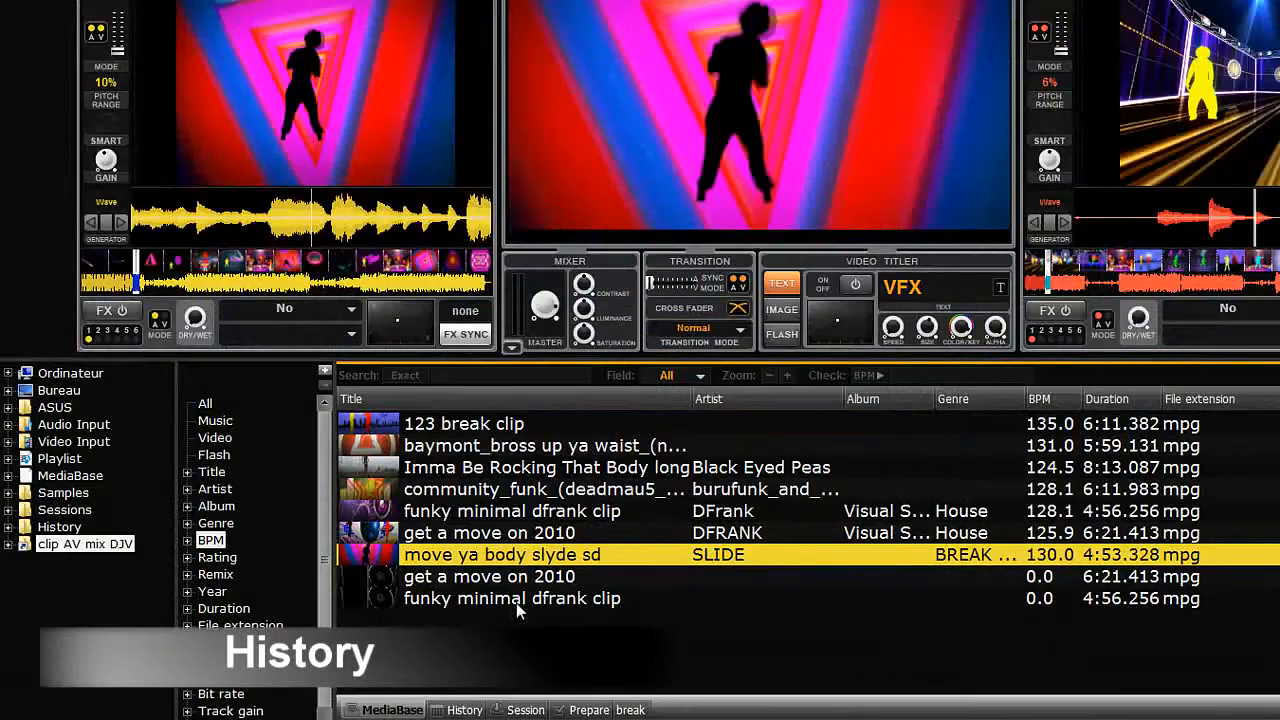
# Step: Open the History list and look through all the tracks it has recorded
pyautogui.click(460, 709)
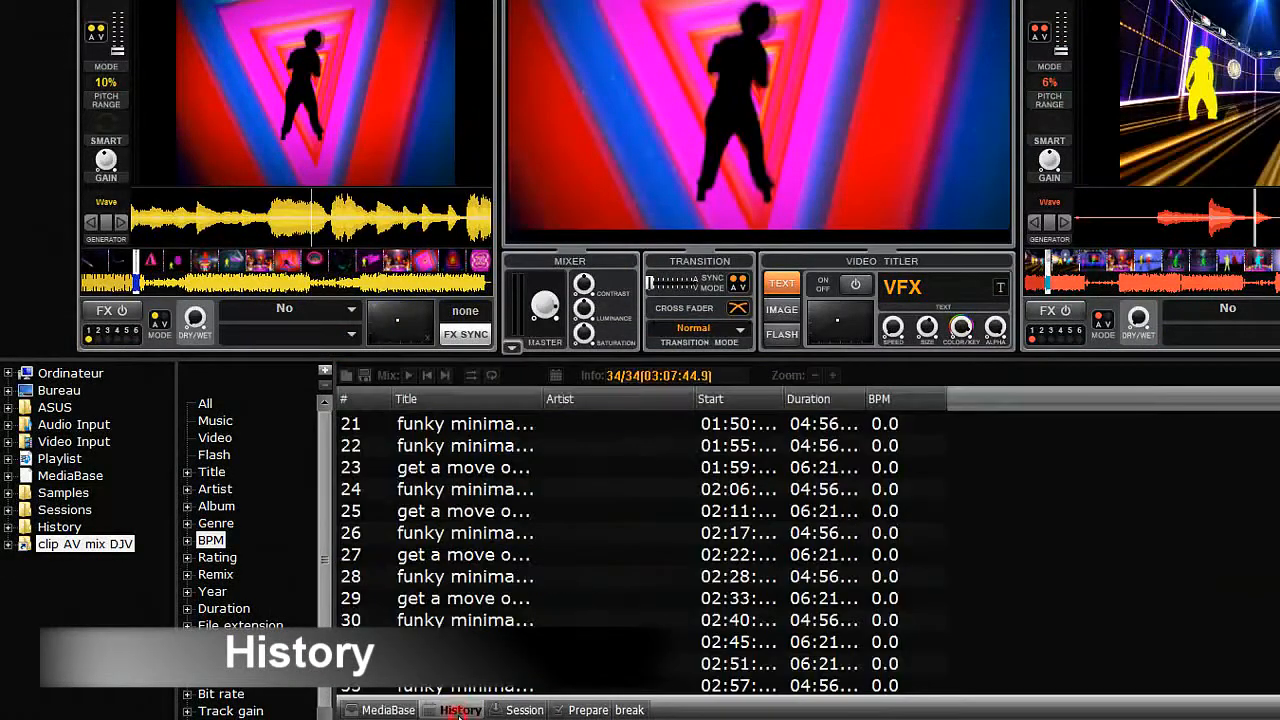
pyautogui.scroll(4, 640, 550)
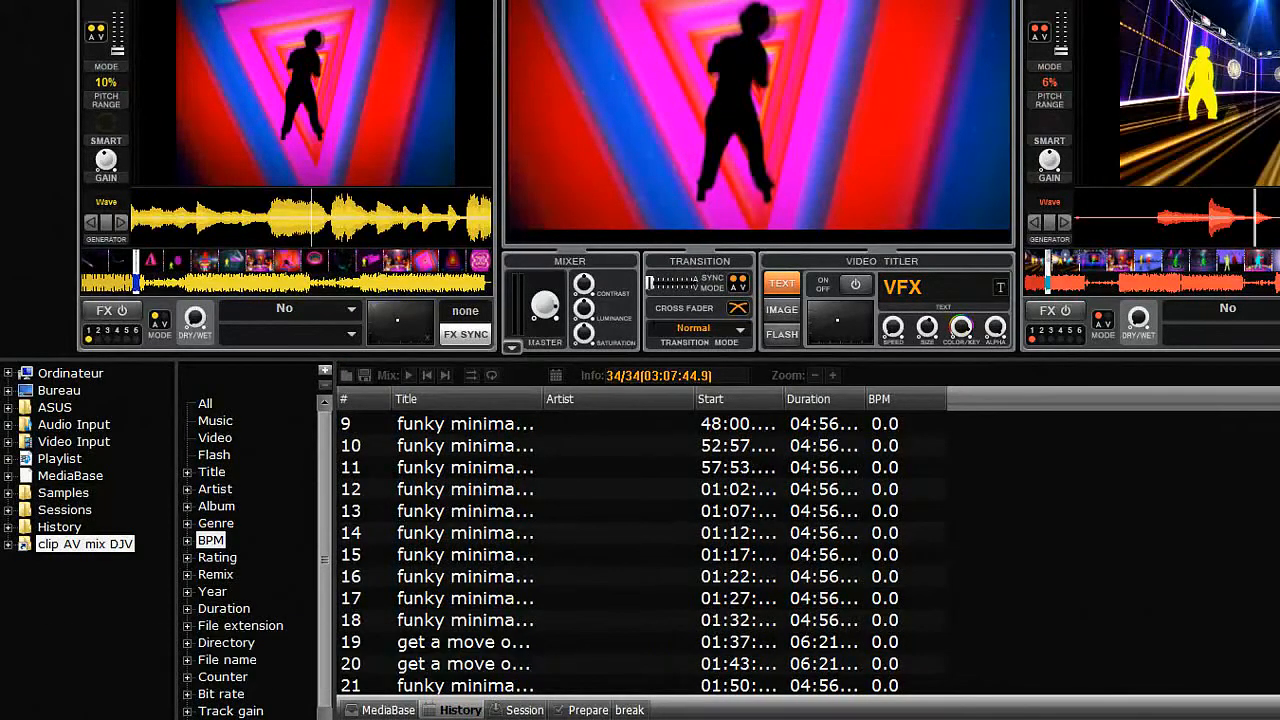
pyautogui.scroll(3, 640, 550)
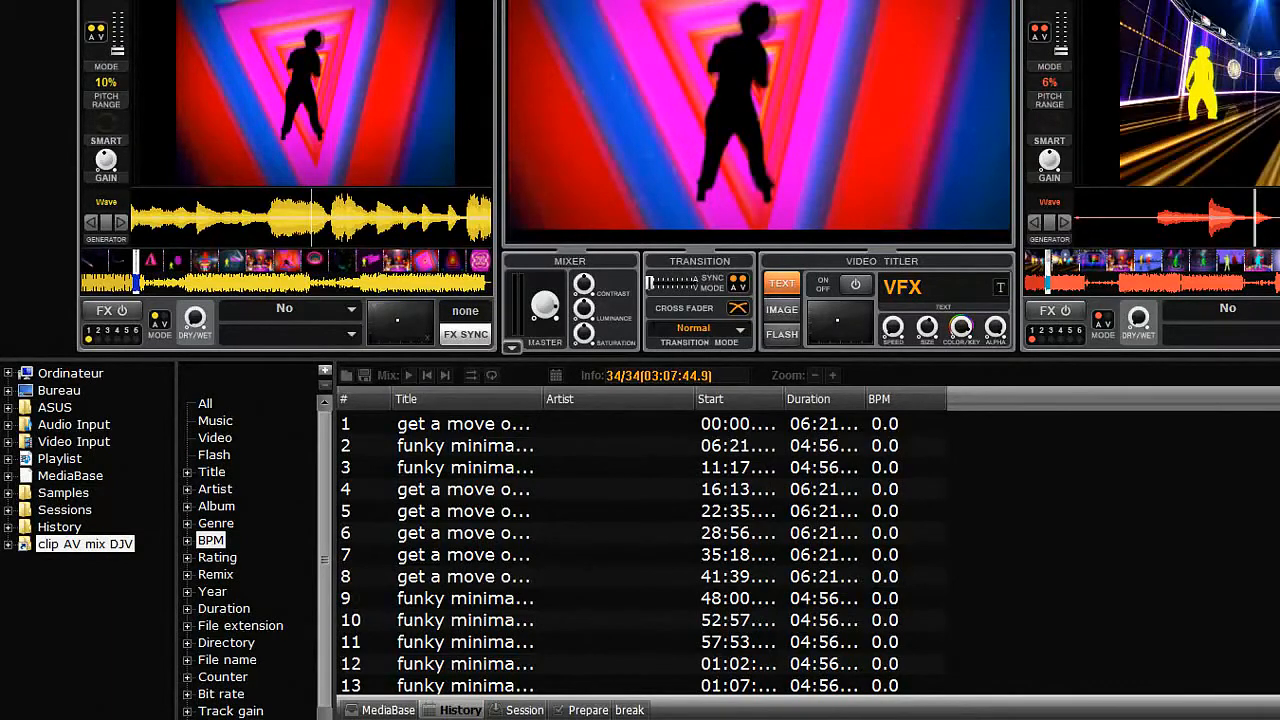
pyautogui.scroll(-5, 640, 550)
pyautogui.scroll(-2, 640, 550)
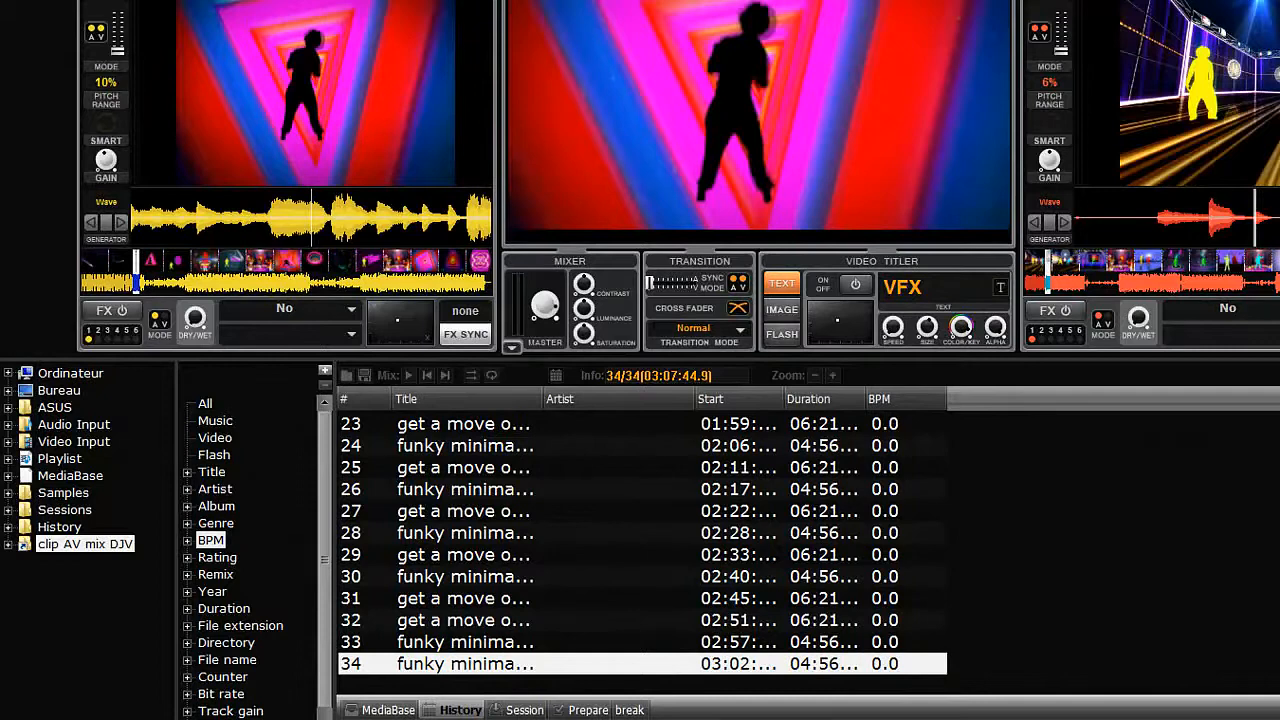
pyautogui.scroll(7, 640, 550)
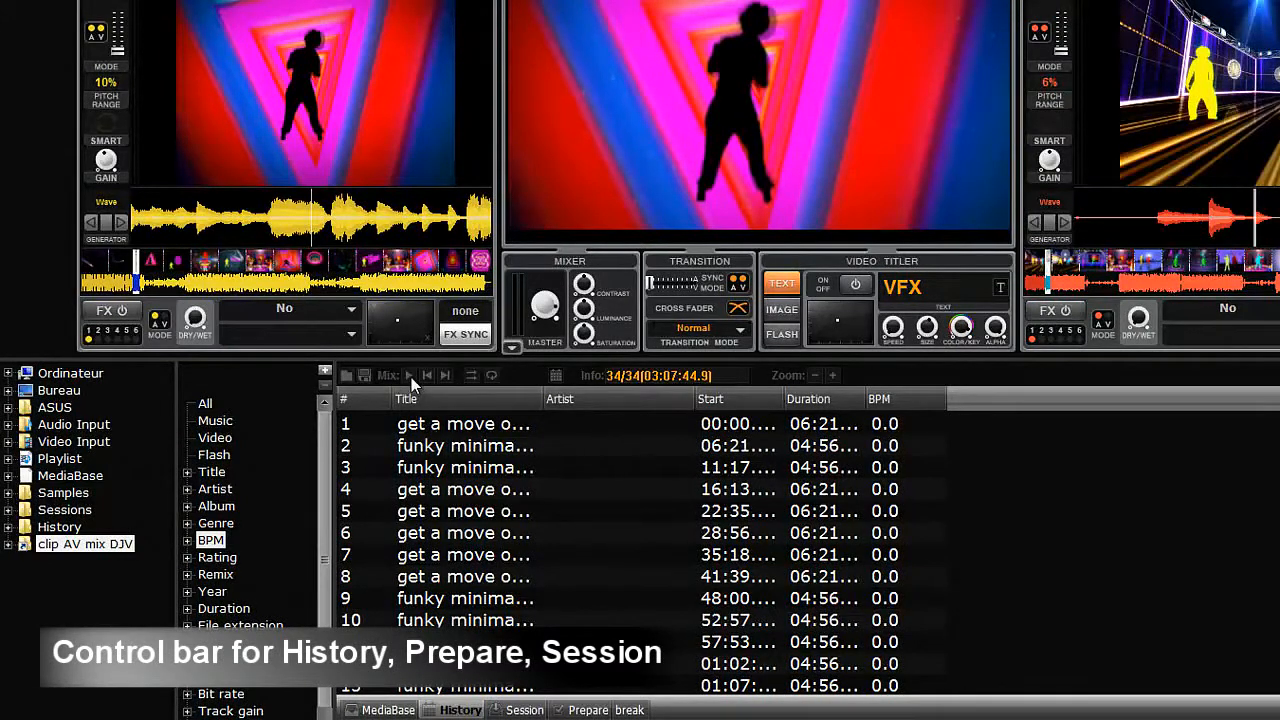
# Step: View the dialog for opening an m3u file without loading one, and save the history as the m3u file mixvibes_09-02-10_113645
pyautogui.click(346, 378)
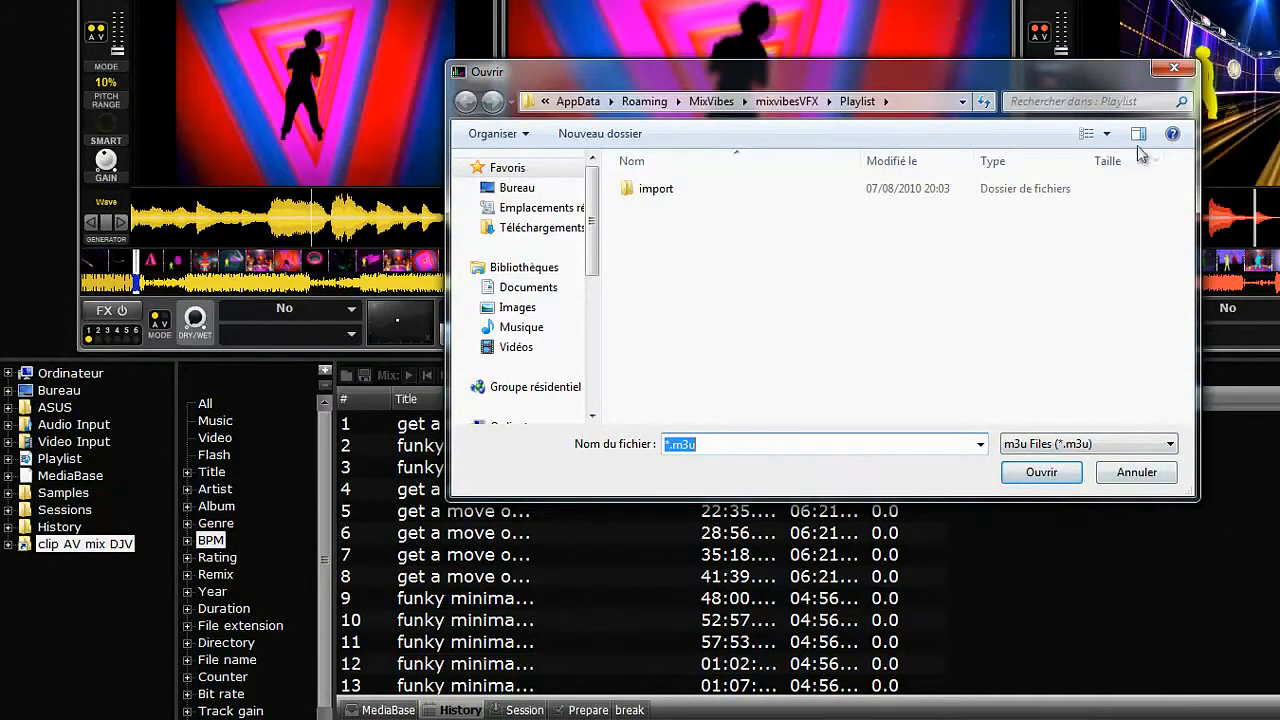
pyautogui.click(1174, 67)
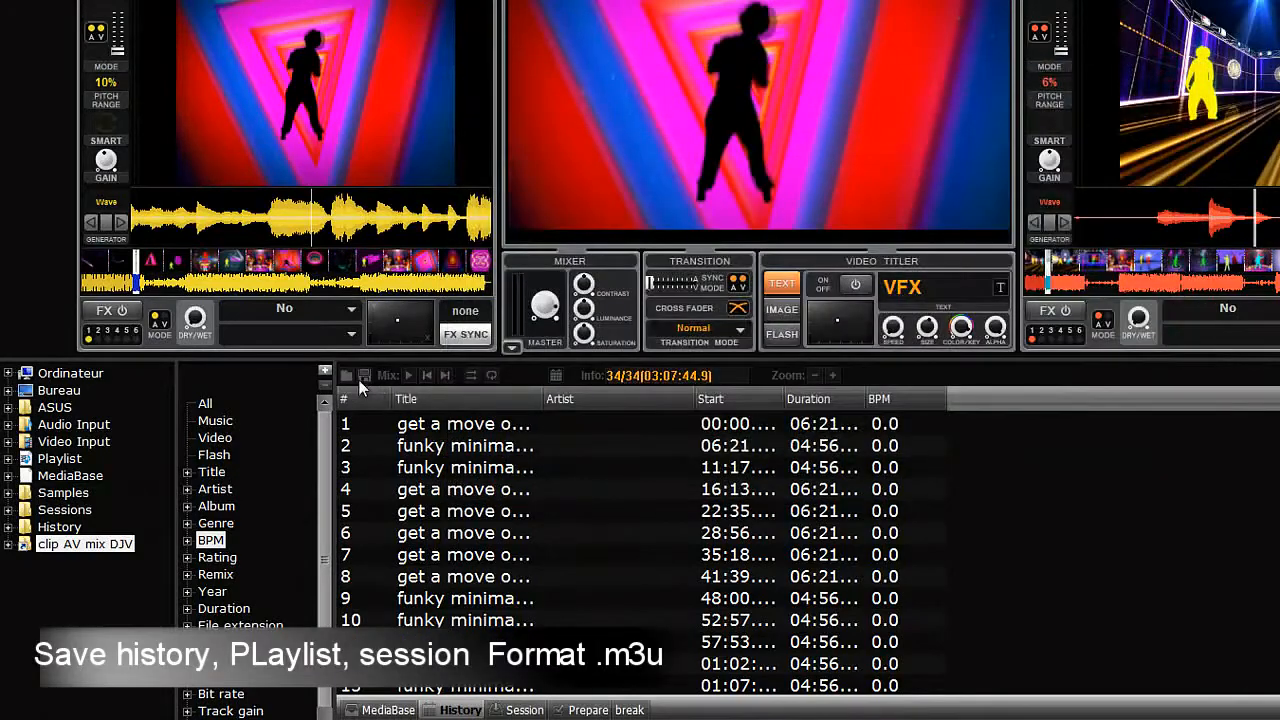
pyautogui.click(366, 375)
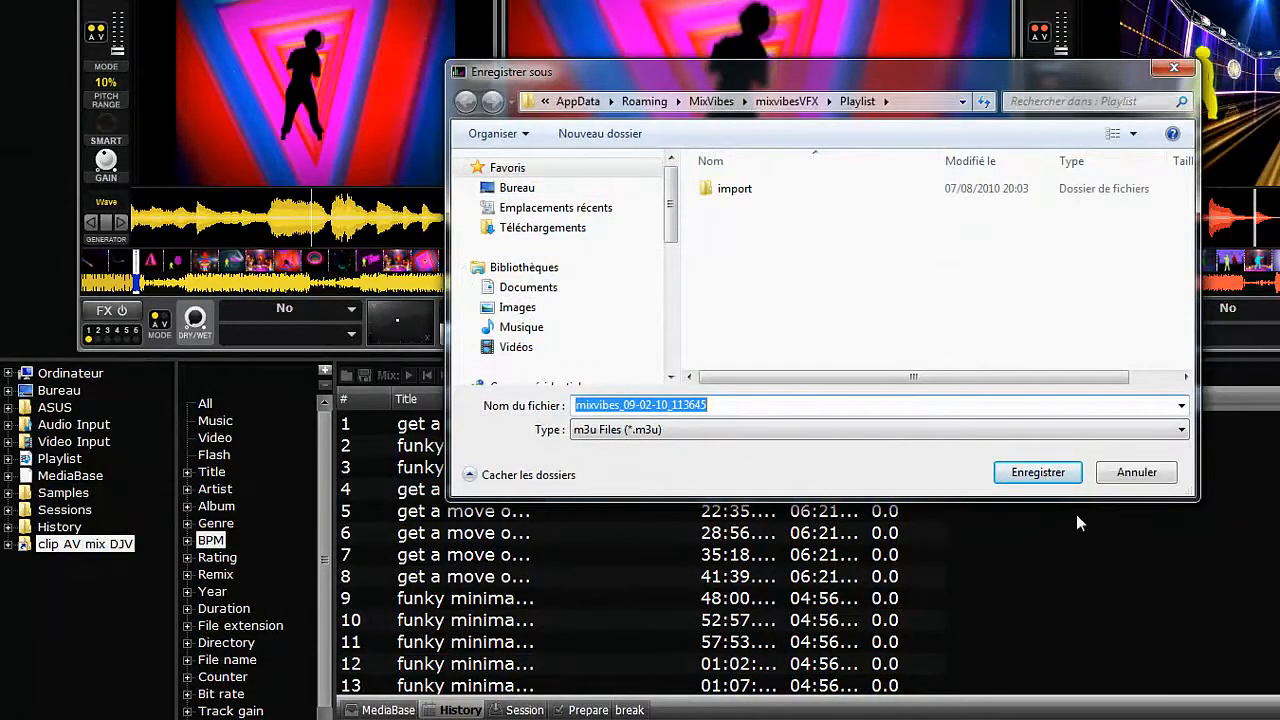
pyautogui.click(1038, 472)
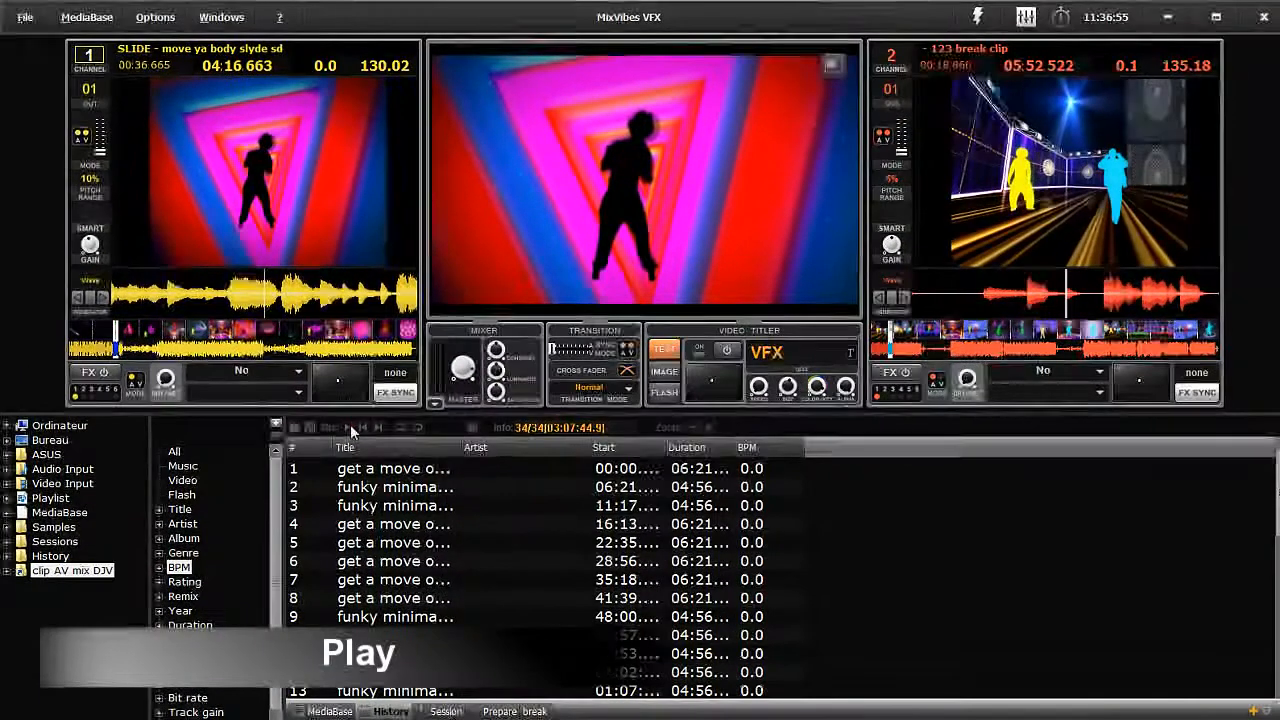
# Step: Play the history list briefly as an automatic mix and skip to the next track
pyautogui.click(350, 425)
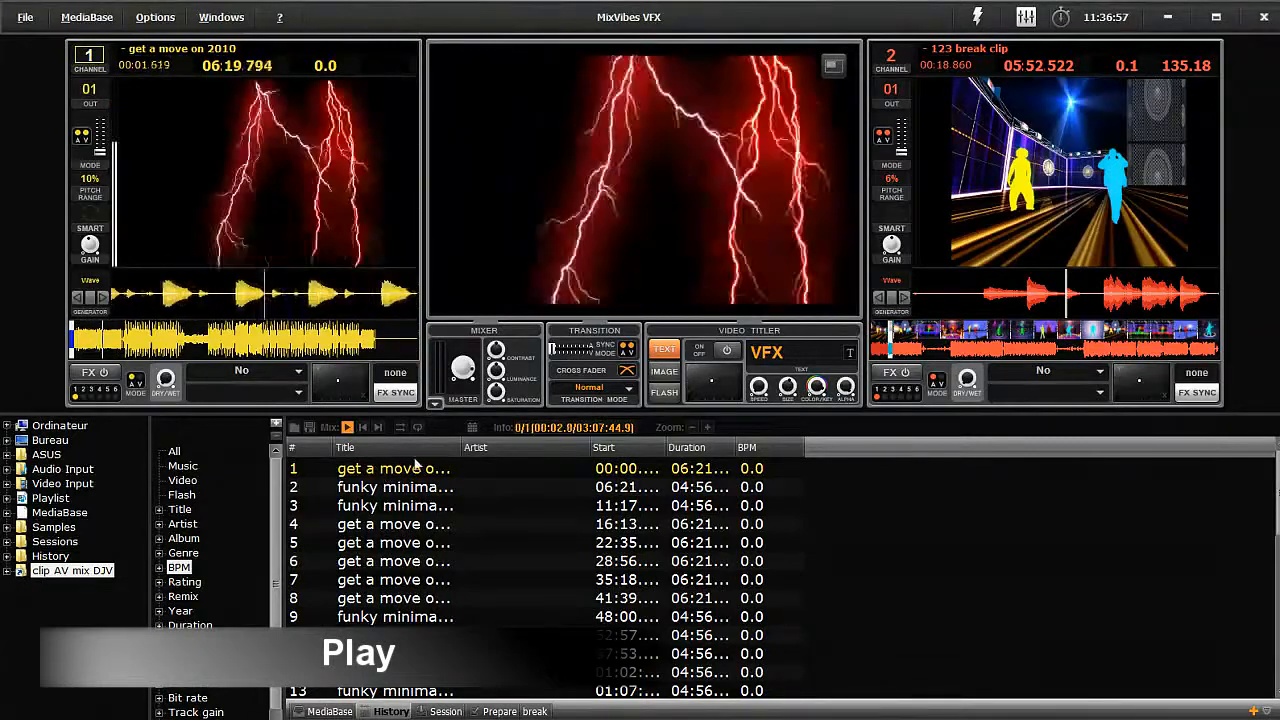
pyautogui.click(349, 428)
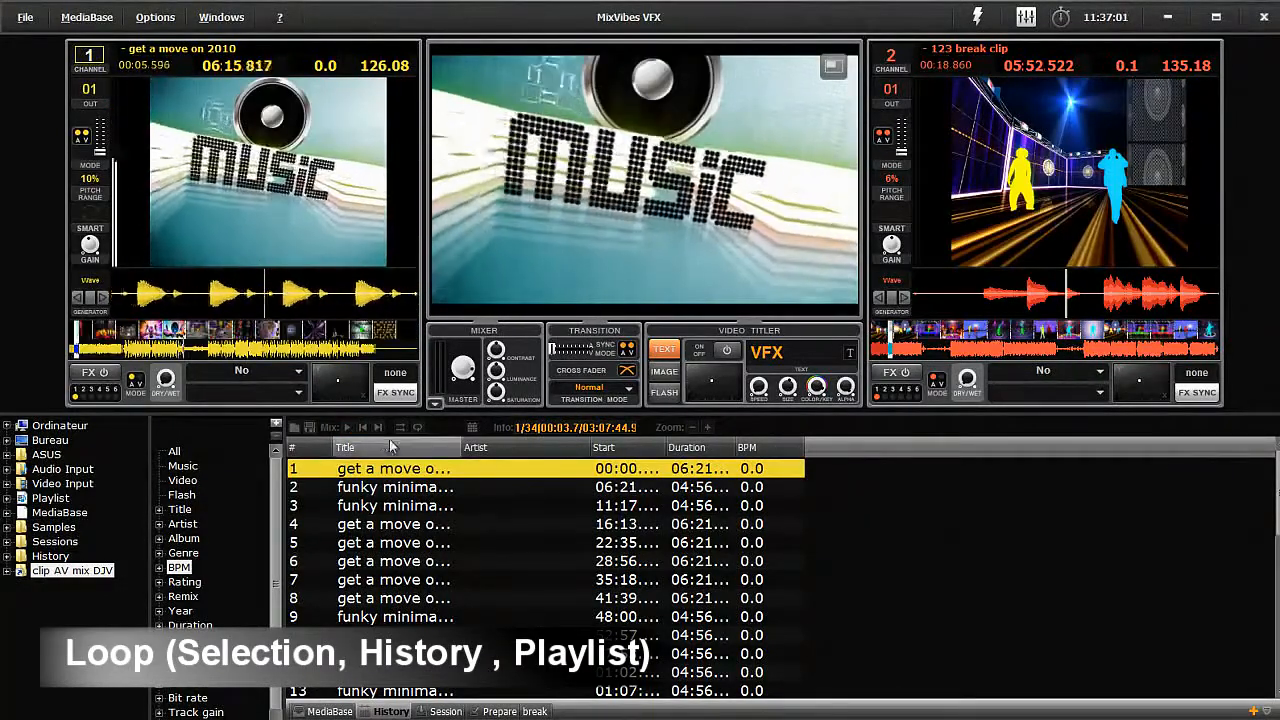
pyautogui.click(377, 426)
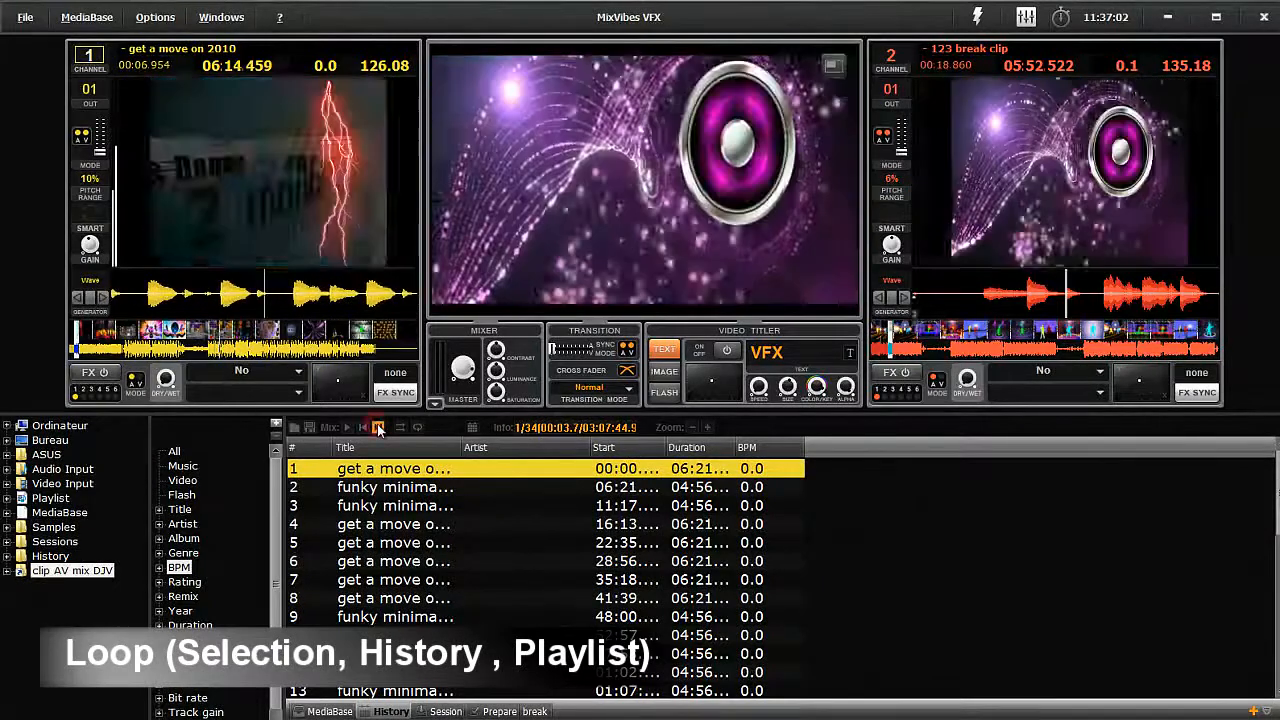
# Step: Open the history calendar, pick 30/08/2010 as the start of the date range and close the calendar
pyautogui.click(472, 427)
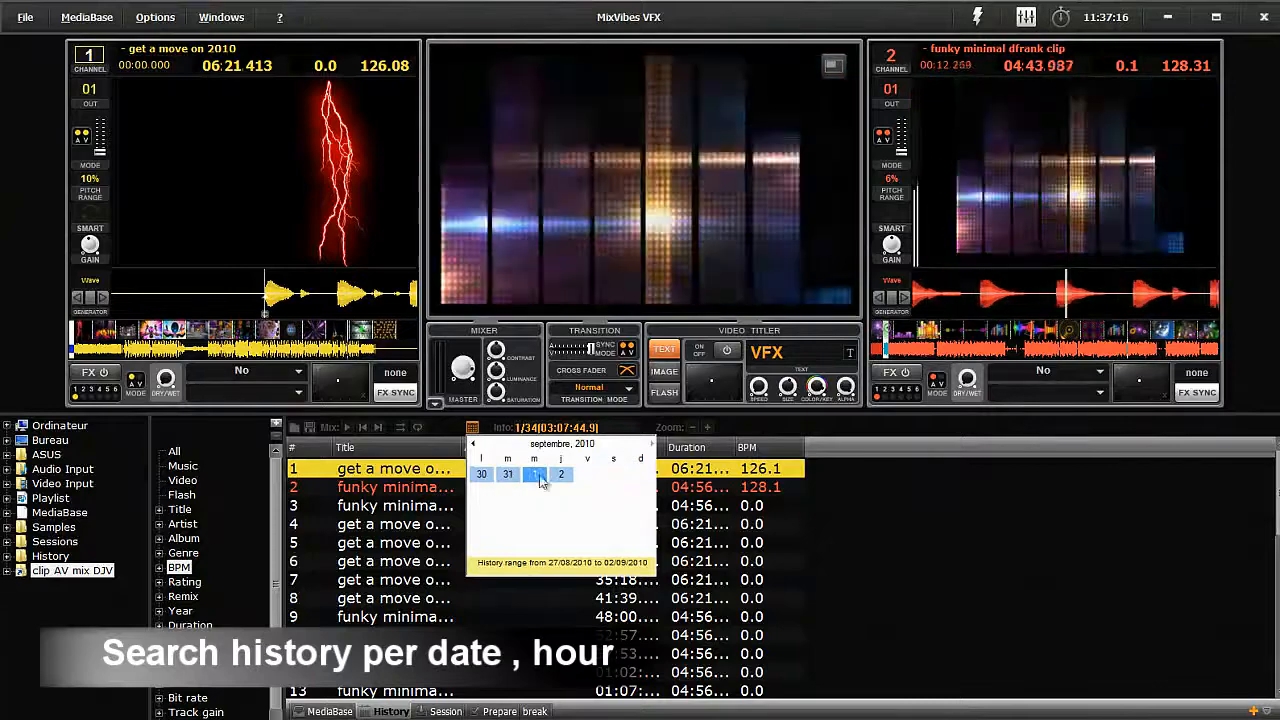
pyautogui.click(484, 474)
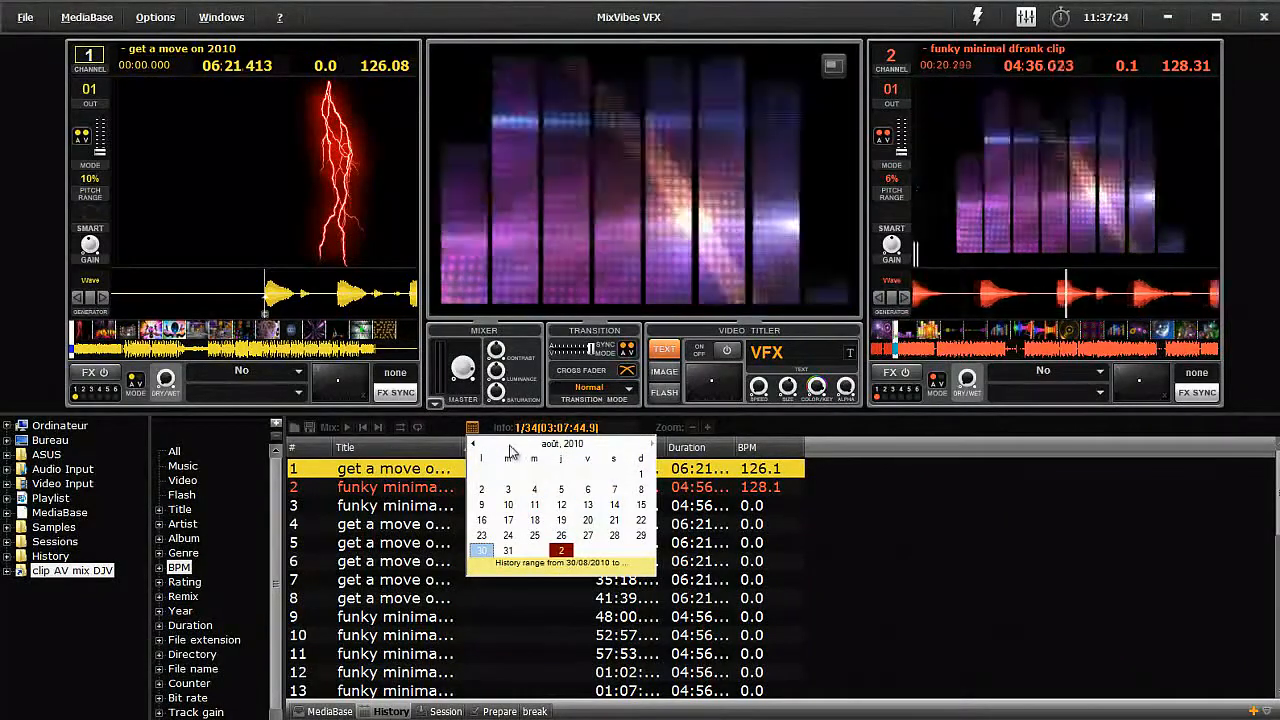
pyautogui.click(472, 430)
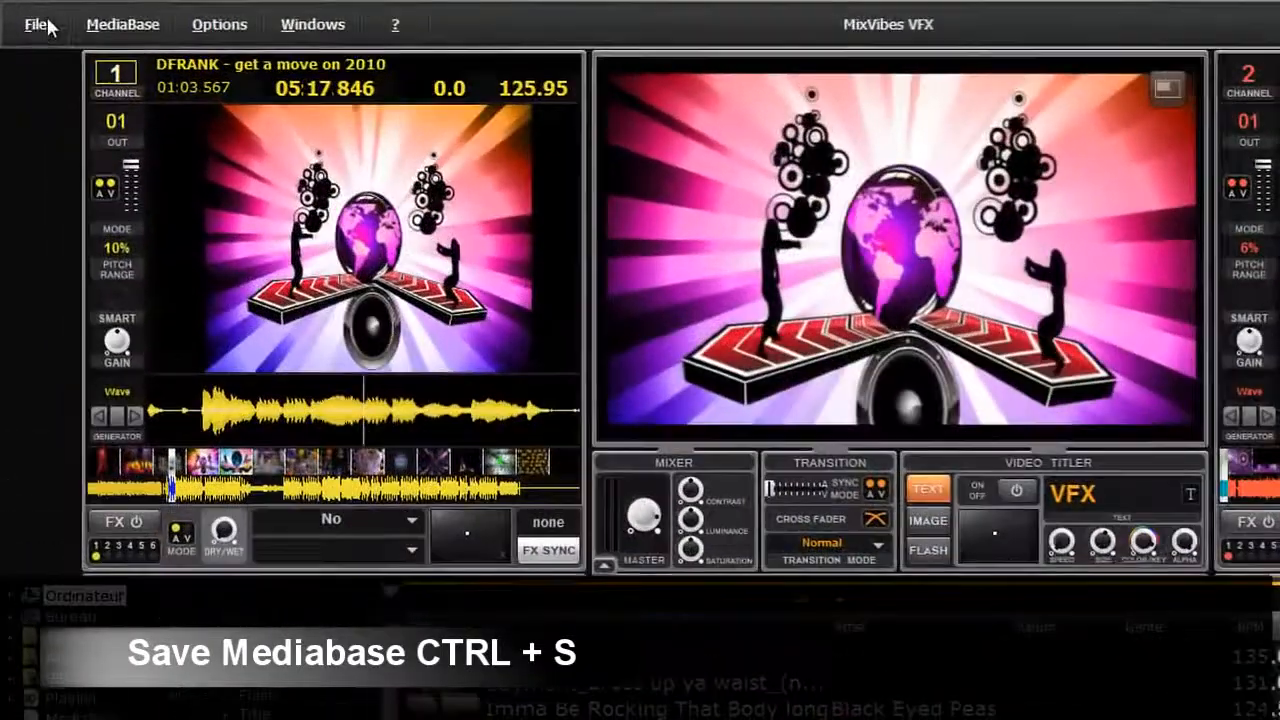
# Step: Save the current MediaBase under the new name "mixvibes test" as a VIBX file in the MediaBase folder
pyautogui.click(25, 17)
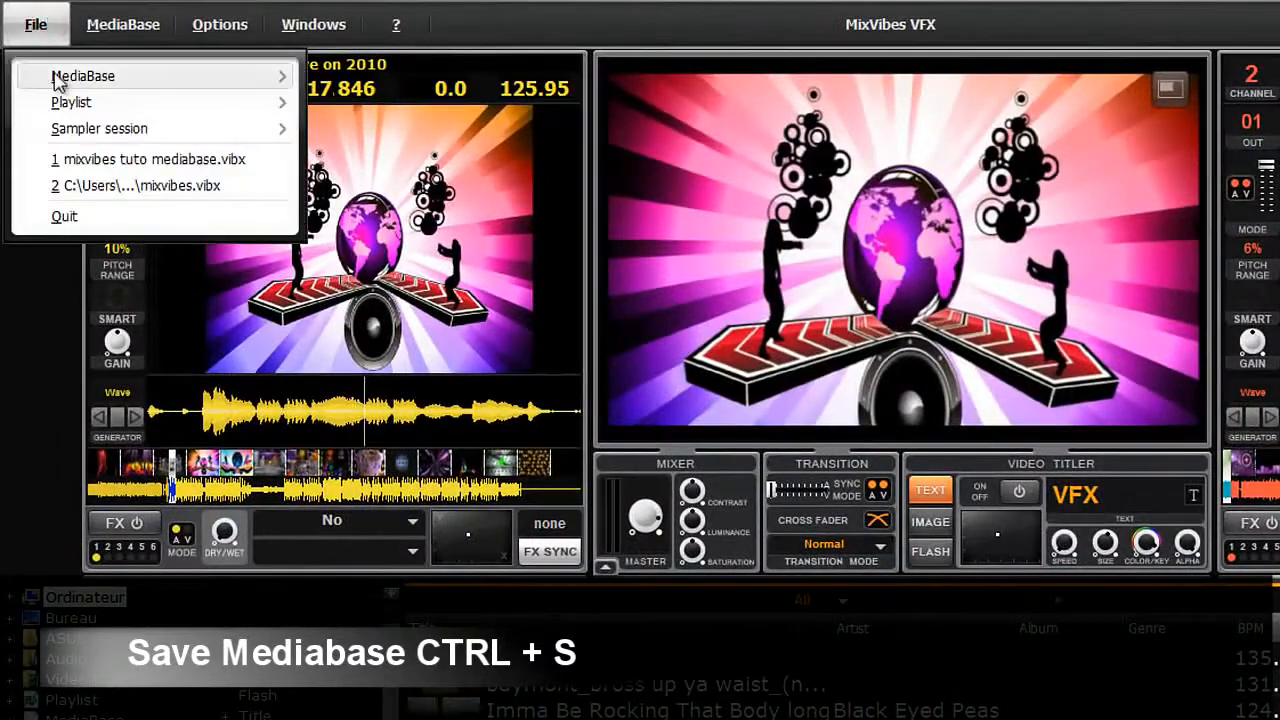
pyautogui.moveTo(58, 82)
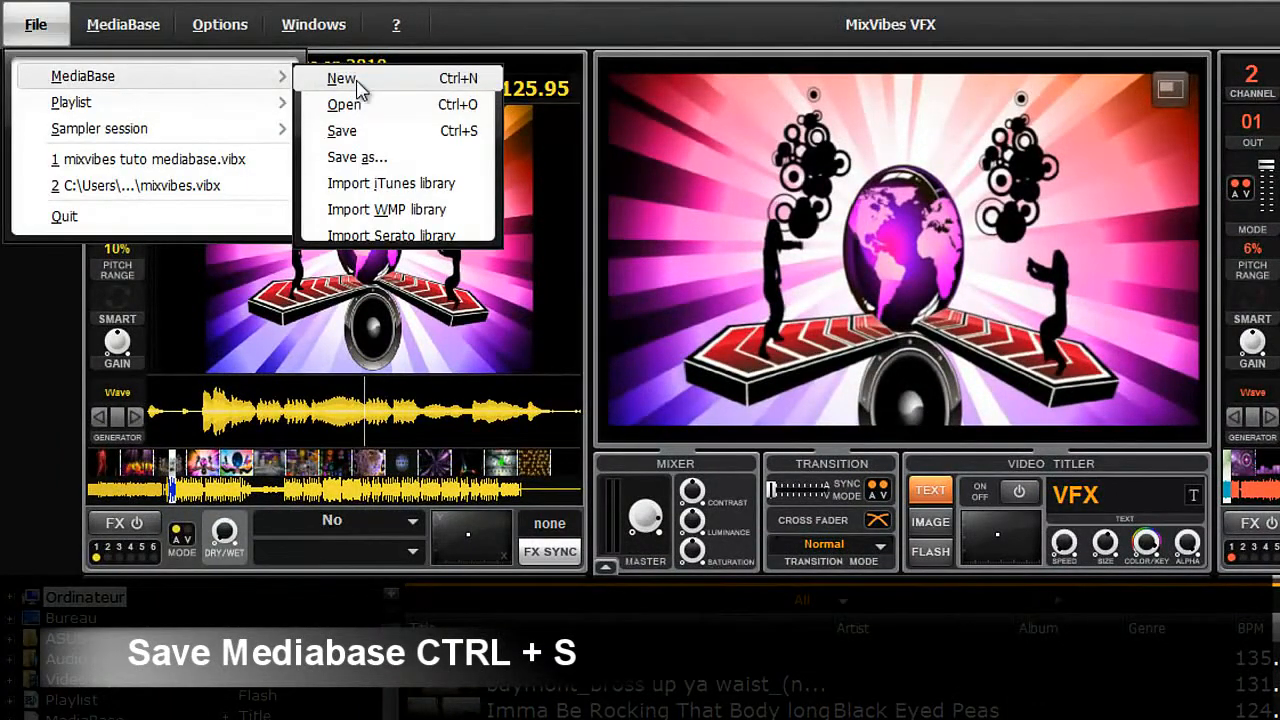
pyautogui.click(367, 168)
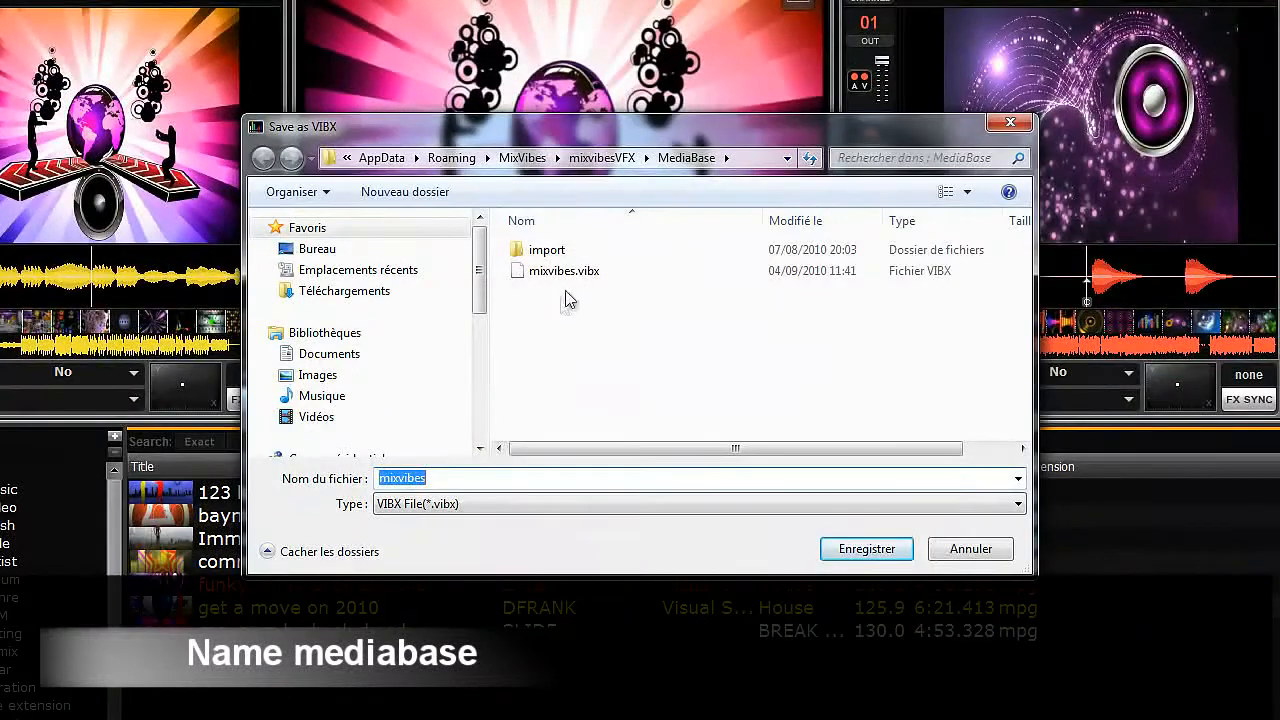
pyautogui.click(453, 497)
pyautogui.click(444, 472)
pyautogui.doubleClick(444, 471)
pyautogui.click(444, 471)
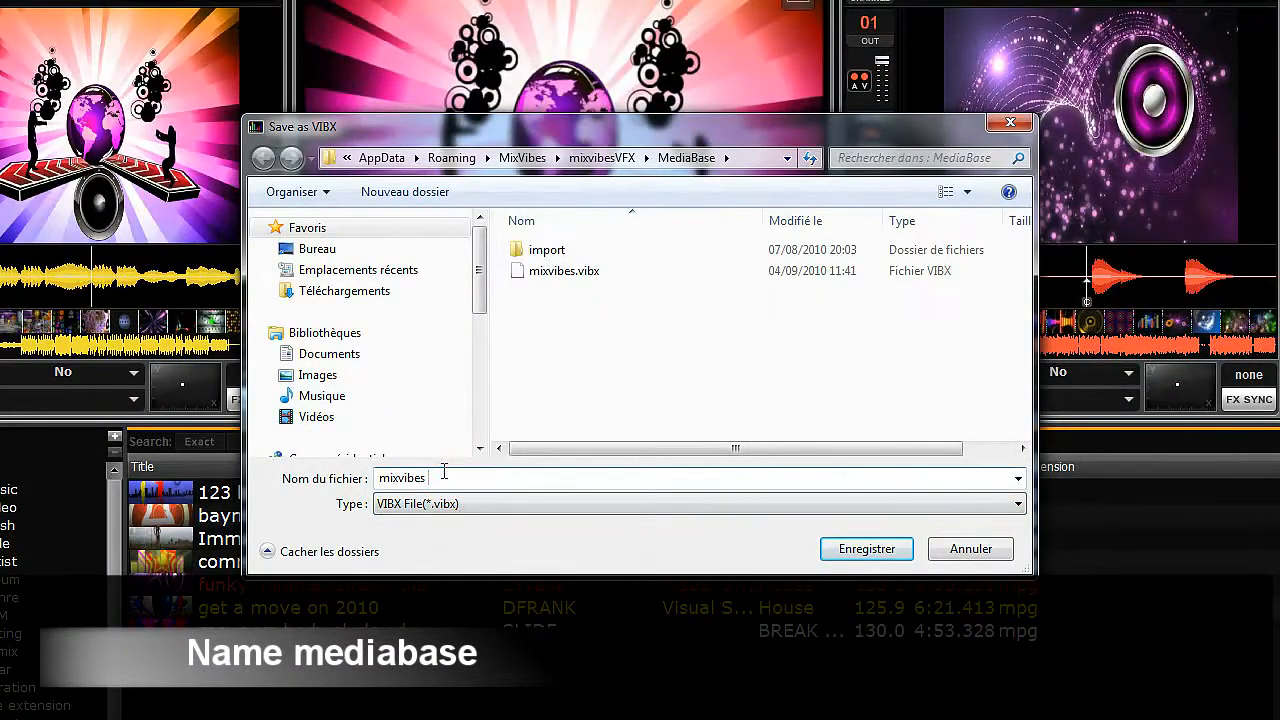
pyautogui.write('test')
pyautogui.press('Tab')
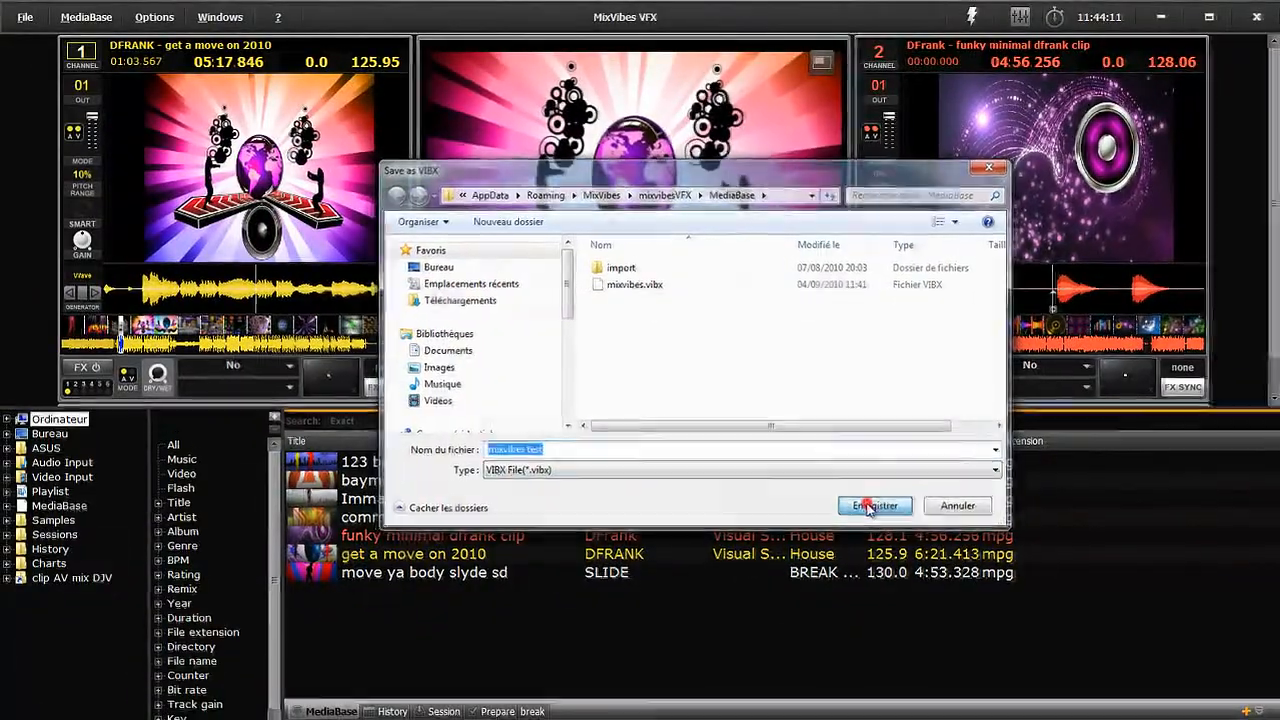
pyautogui.click(869, 509)
# Step: Open the saved MediaBase file mixvibes test.vibx
pyautogui.click(38, 26)
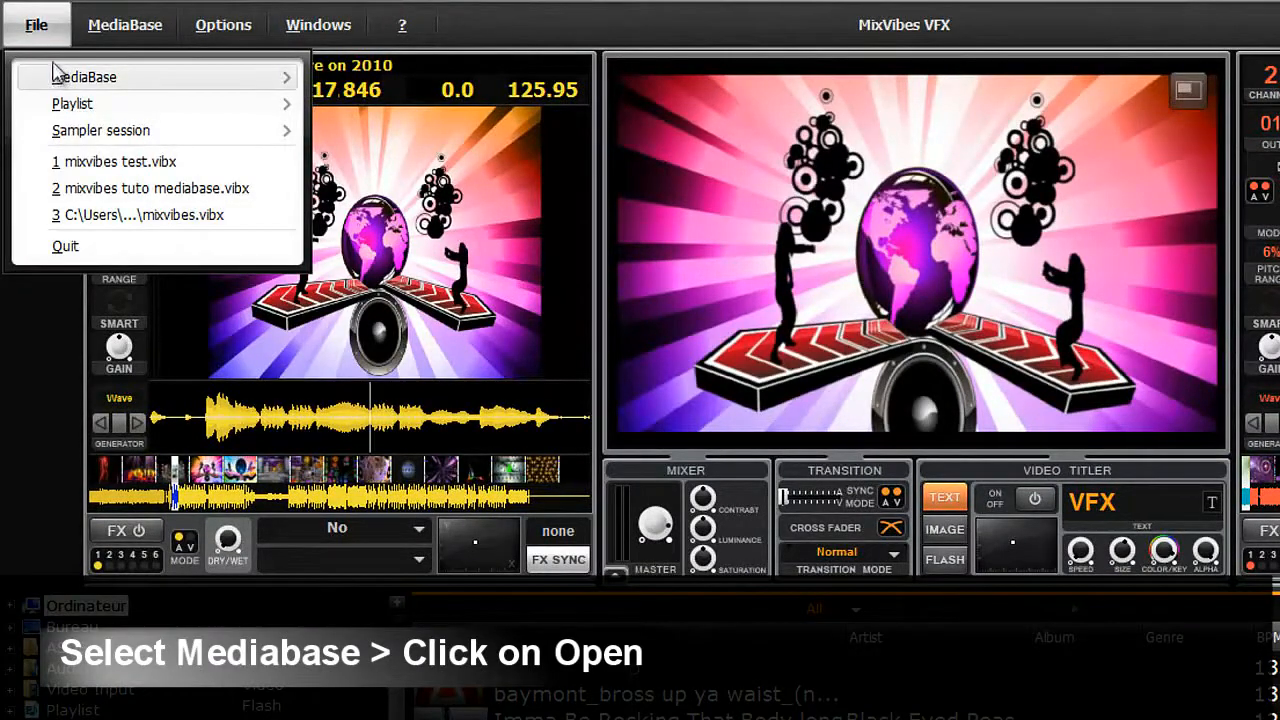
pyautogui.click(282, 80)
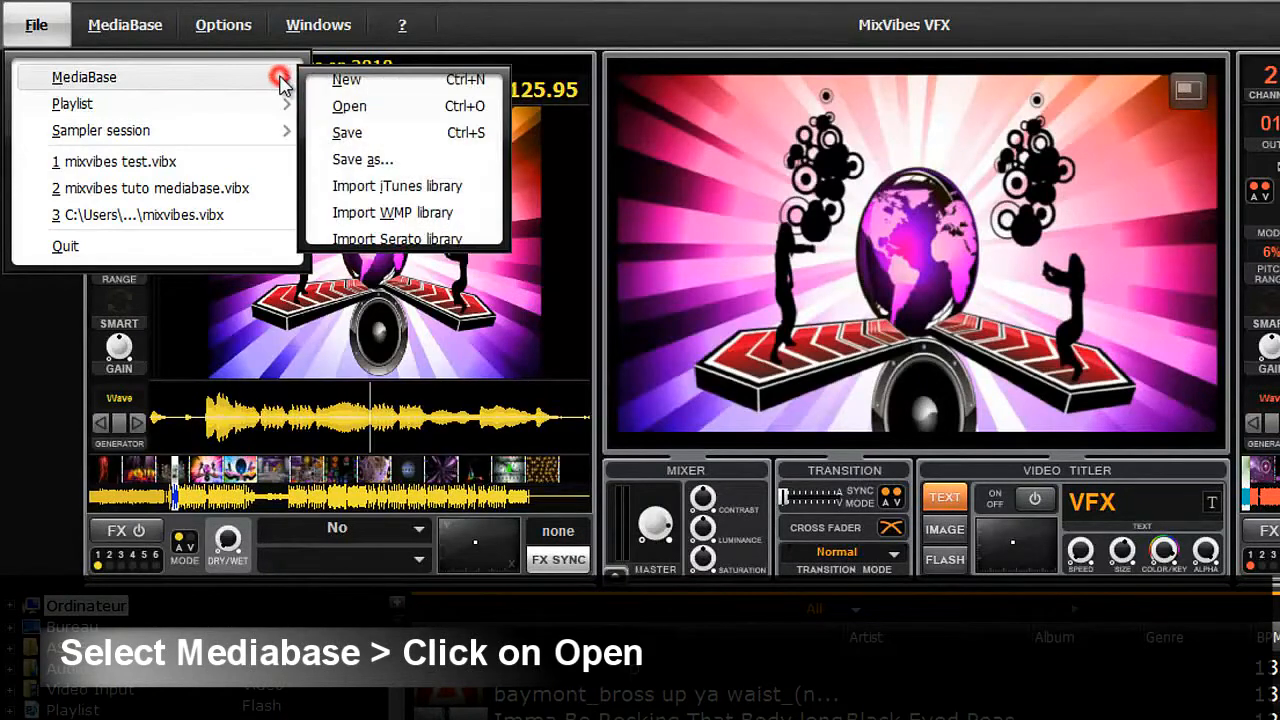
pyautogui.click(350, 106)
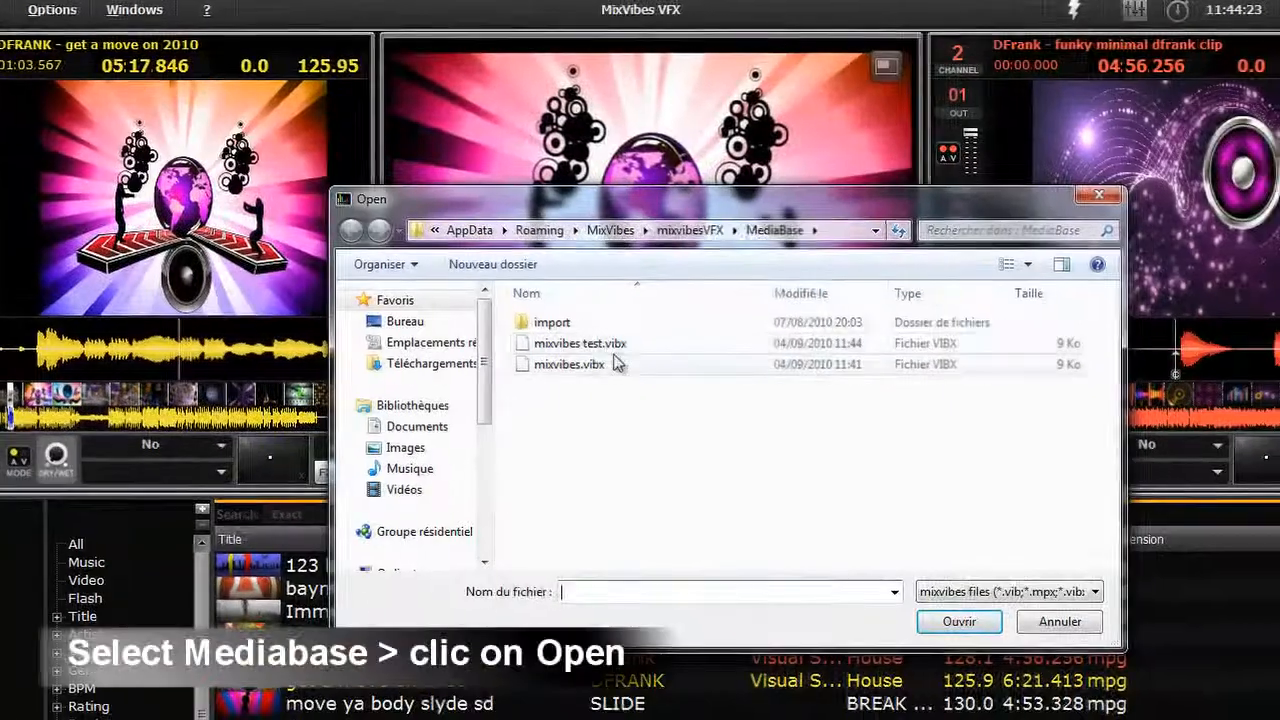
pyautogui.click(605, 346)
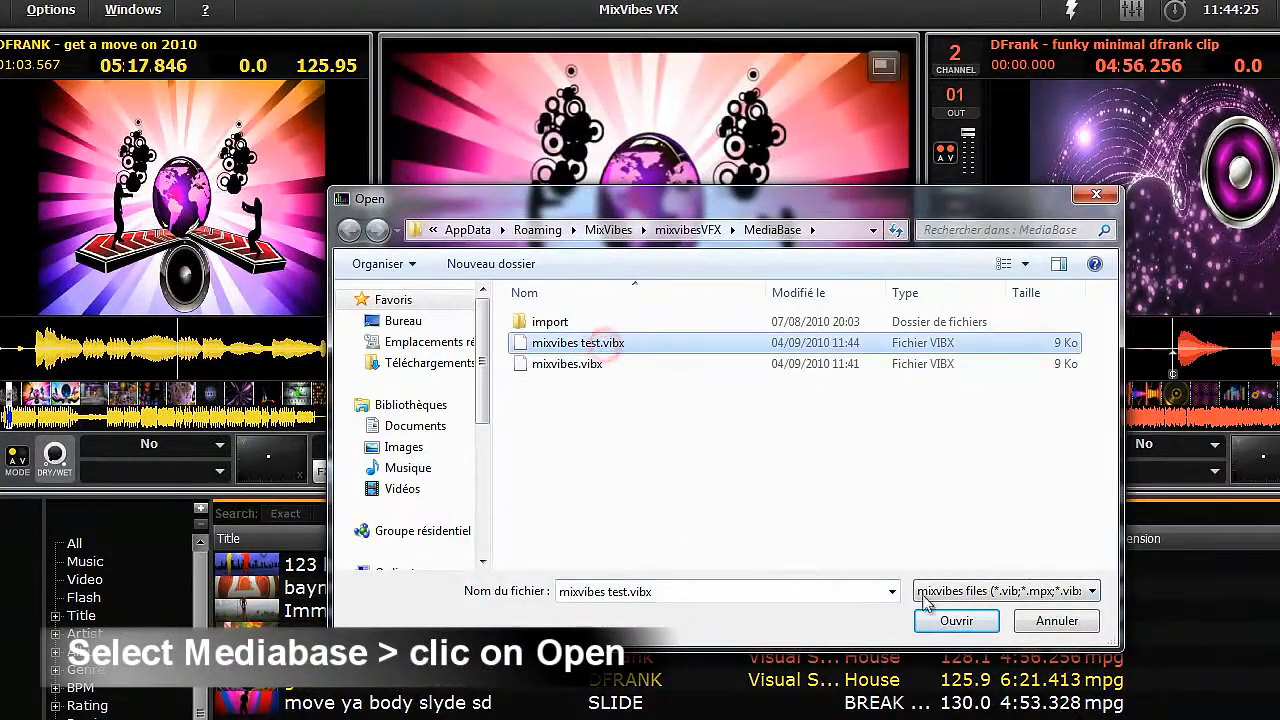
pyautogui.click(943, 622)
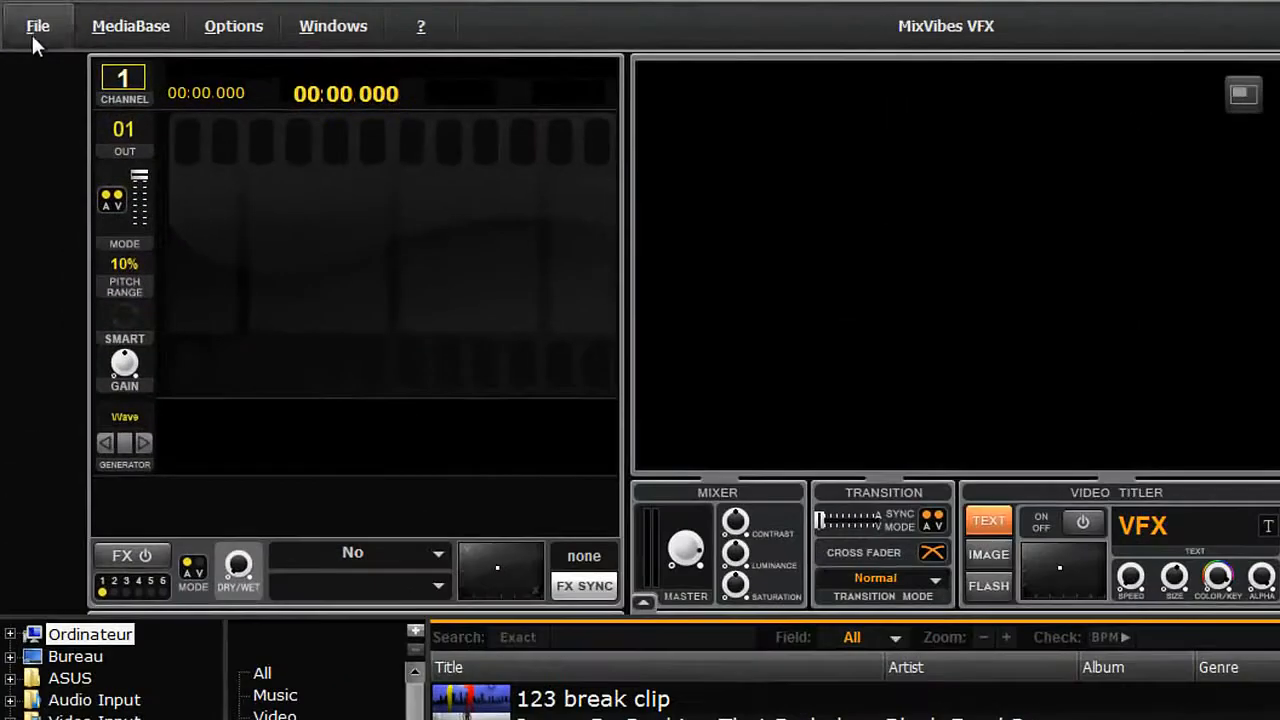
# Step: Show the import and export commands available for playlists
pyautogui.click(36, 28)
pyautogui.moveTo(90, 95)
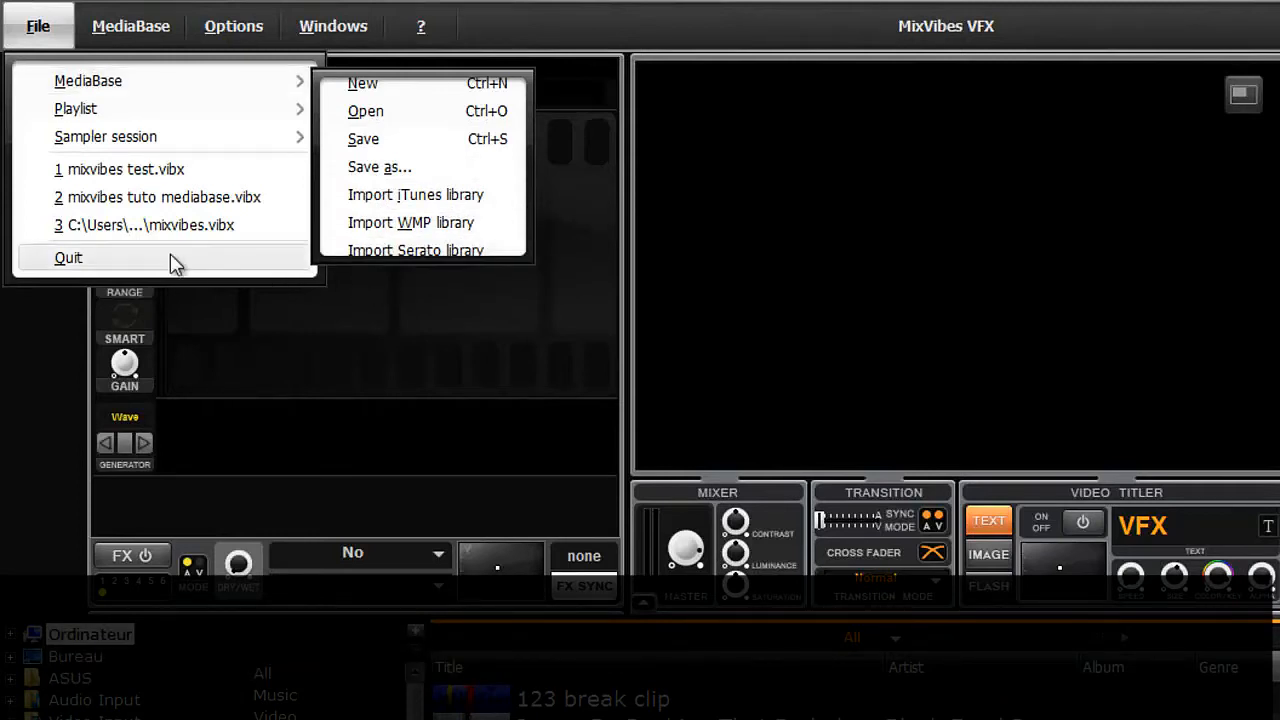
pyautogui.moveTo(163, 112)
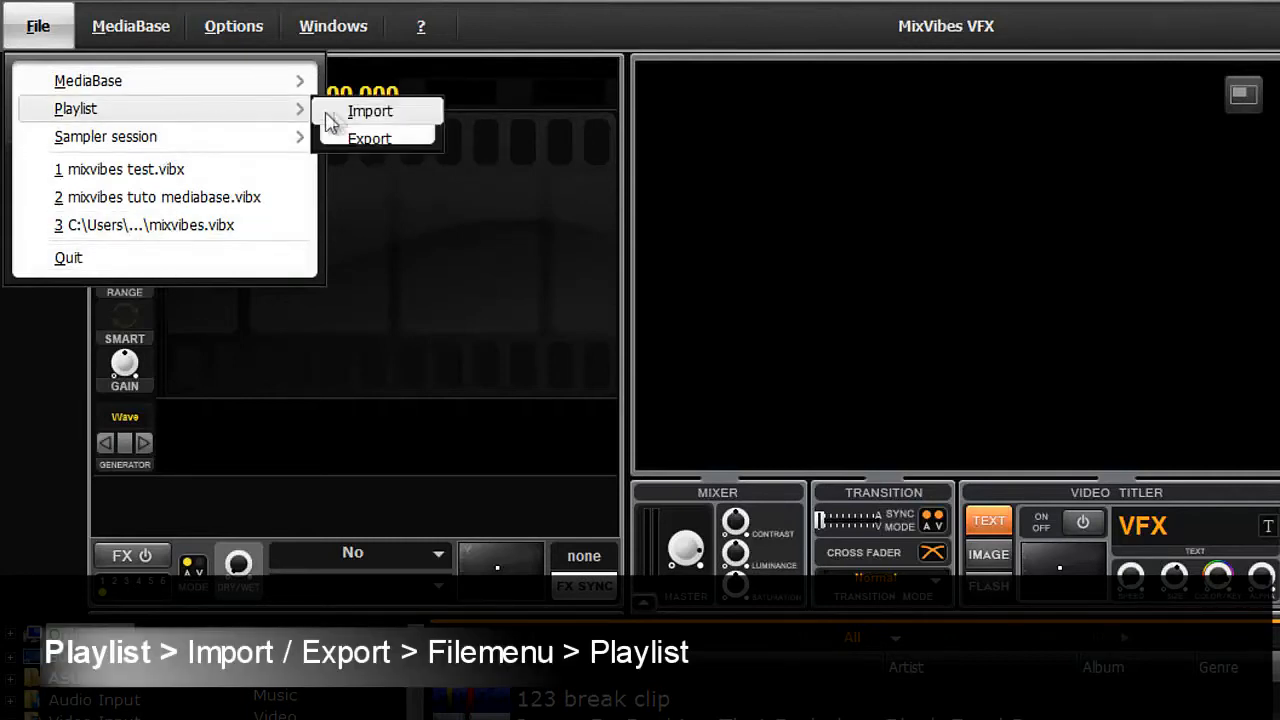